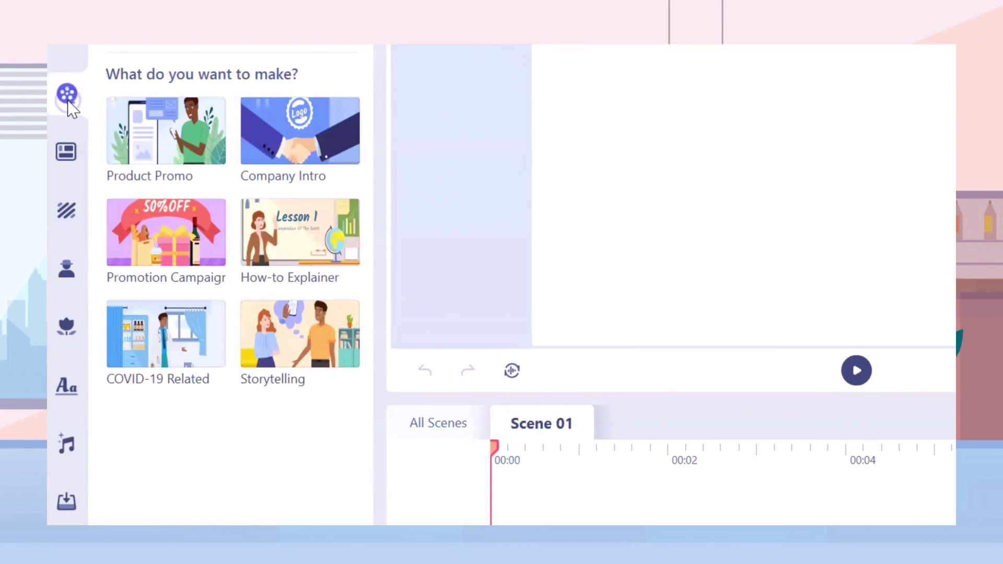
Look through the template, scene, background, prop, text, audio and import libraries and browse the available characters.
{"action": "left_click", "coordinate": [72, 153]}
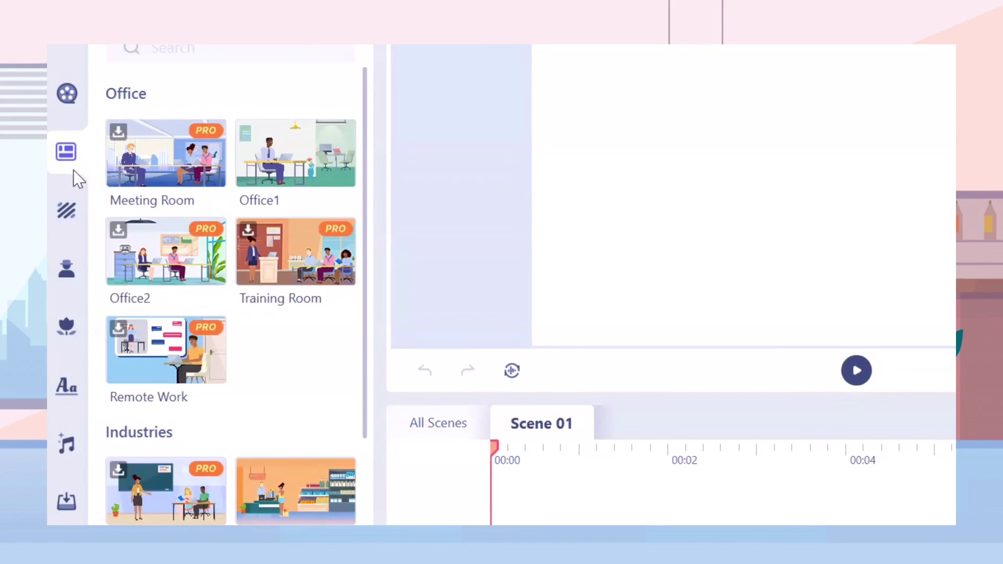
{"action": "left_click", "coordinate": [72, 205]}
{"action": "left_click", "coordinate": [70, 269]}
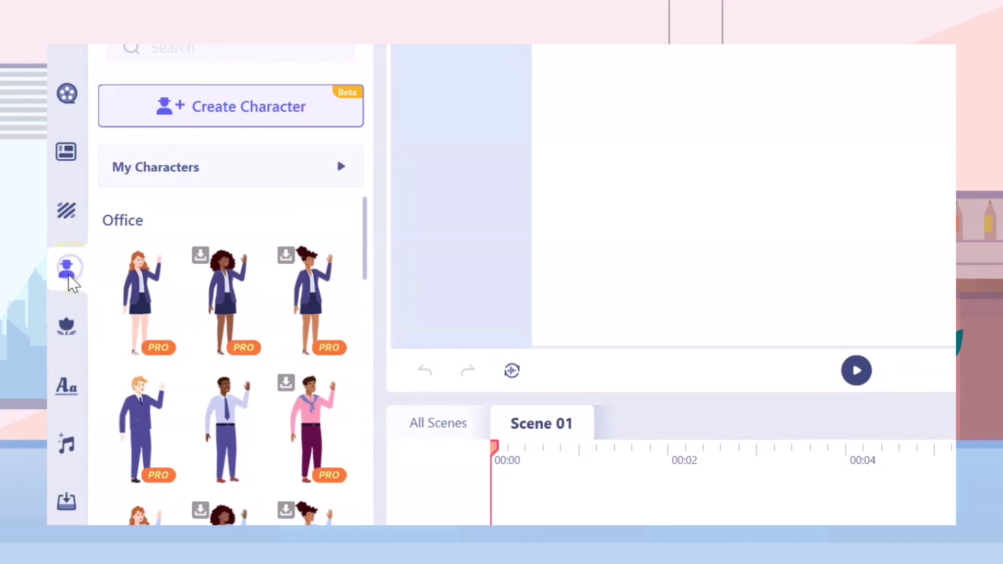
{"action": "left_click", "coordinate": [67, 327]}
{"action": "left_click", "coordinate": [71, 389]}
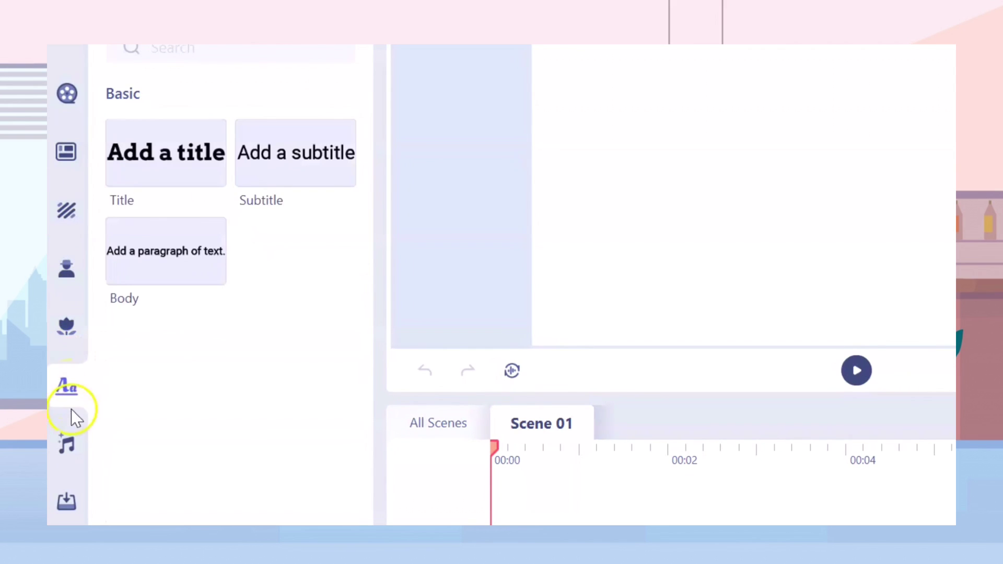
{"action": "left_click", "coordinate": [68, 444]}
{"action": "left_click", "coordinate": [67, 501]}
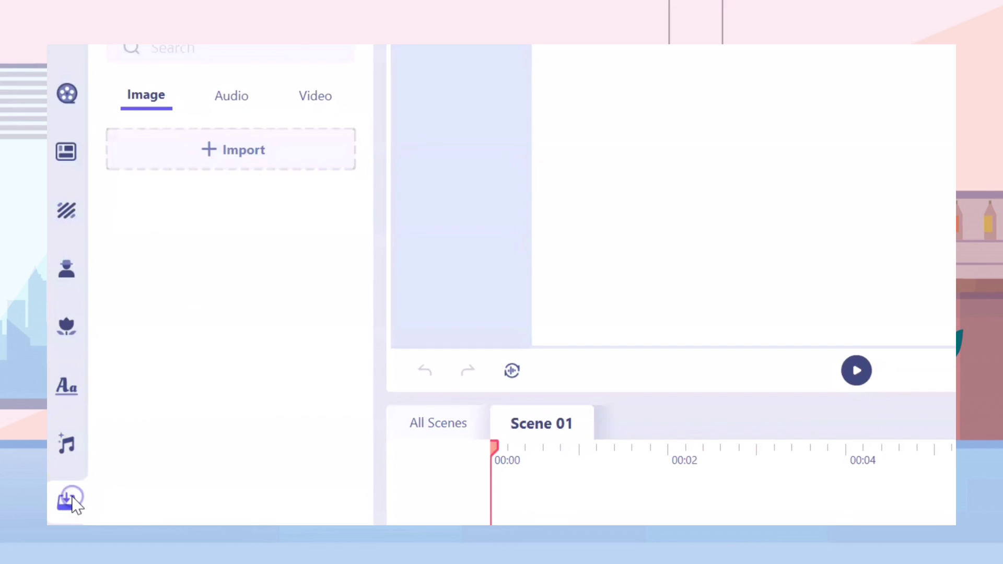
{"action": "left_click", "coordinate": [62, 274]}
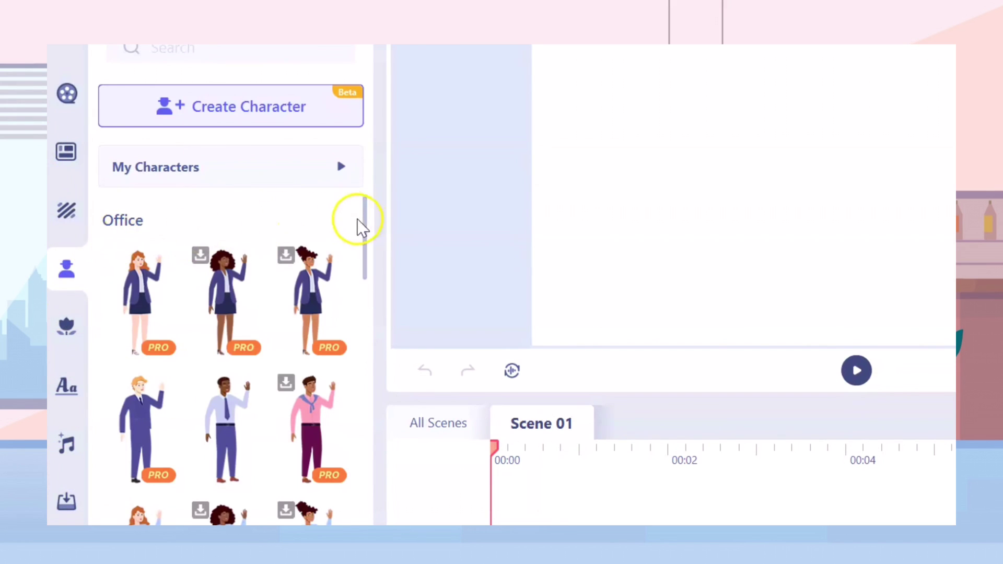
{"action": "left_click_drag", "start_coordinate": [364, 223], "coordinate": [379, 552]}
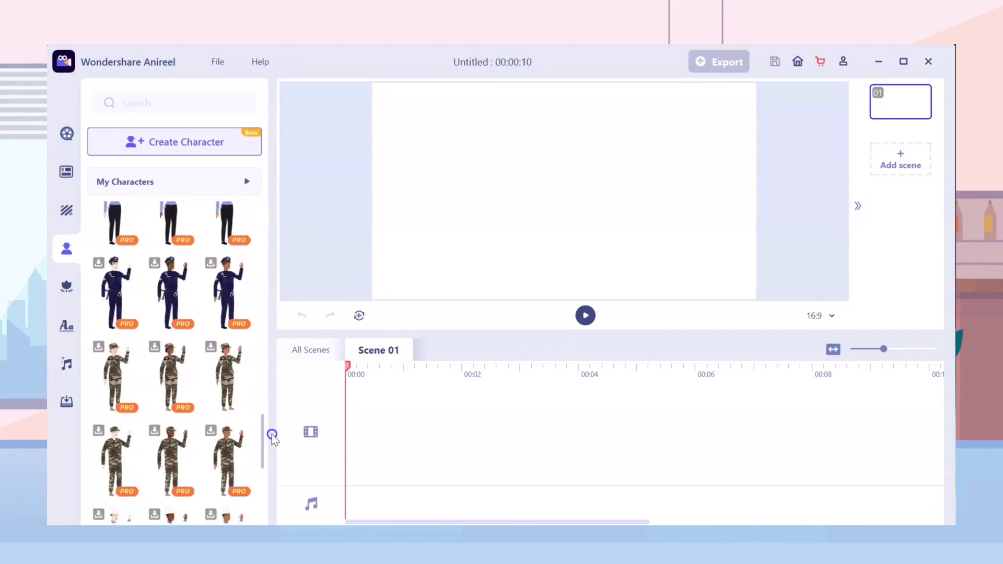
{"action": "scroll", "coordinate": [222, 314], "scroll_direction": "up", "scroll_amount": 10}
Create a new female character with a medium body shape, starting from the preset with the red-and-white knitted bobble hat.
{"action": "left_click", "coordinate": [194, 143]}
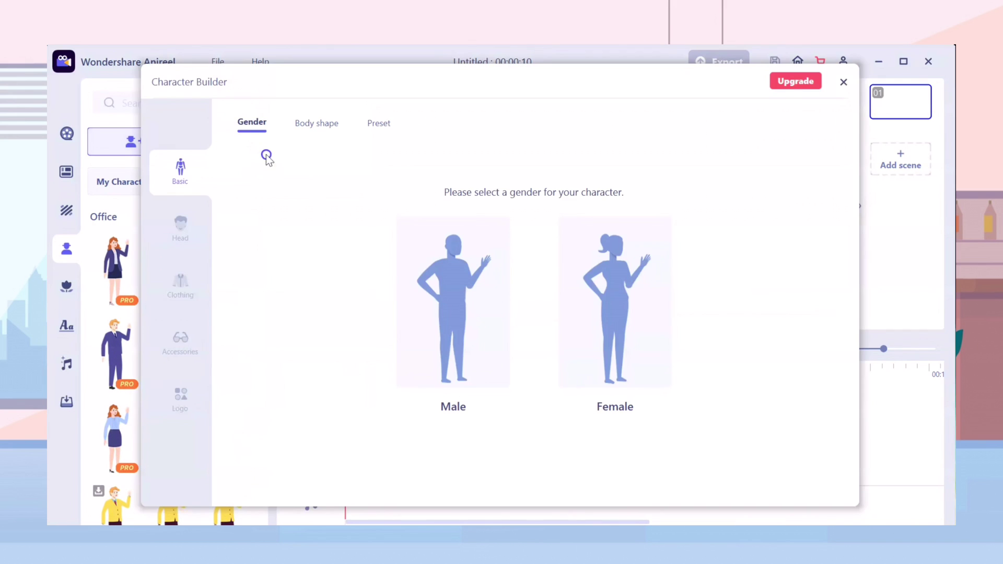
{"action": "left_click", "coordinate": [582, 306]}
{"action": "left_click", "coordinate": [562, 329]}
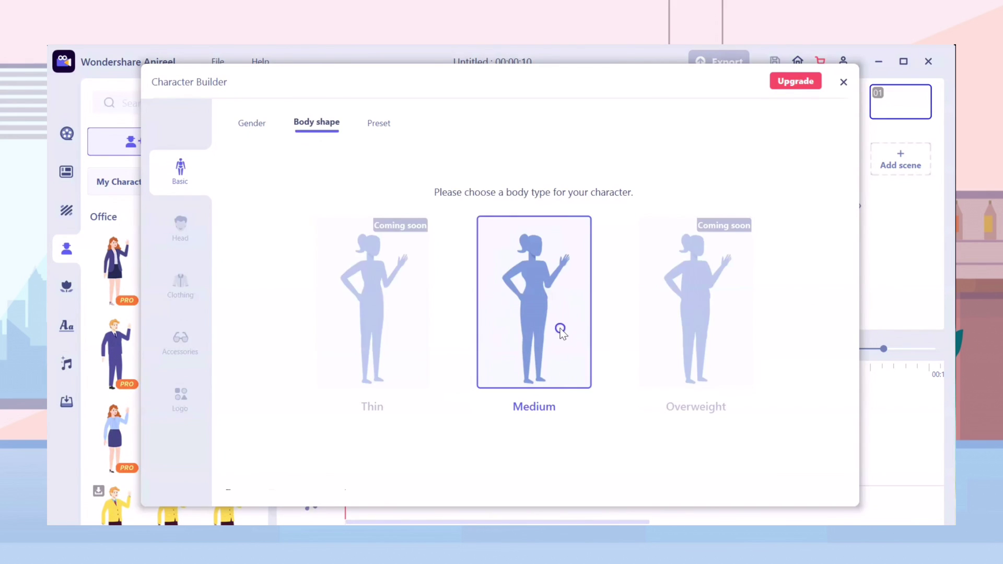
{"action": "left_click", "coordinate": [336, 184]}
{"action": "left_click", "coordinate": [406, 187]}
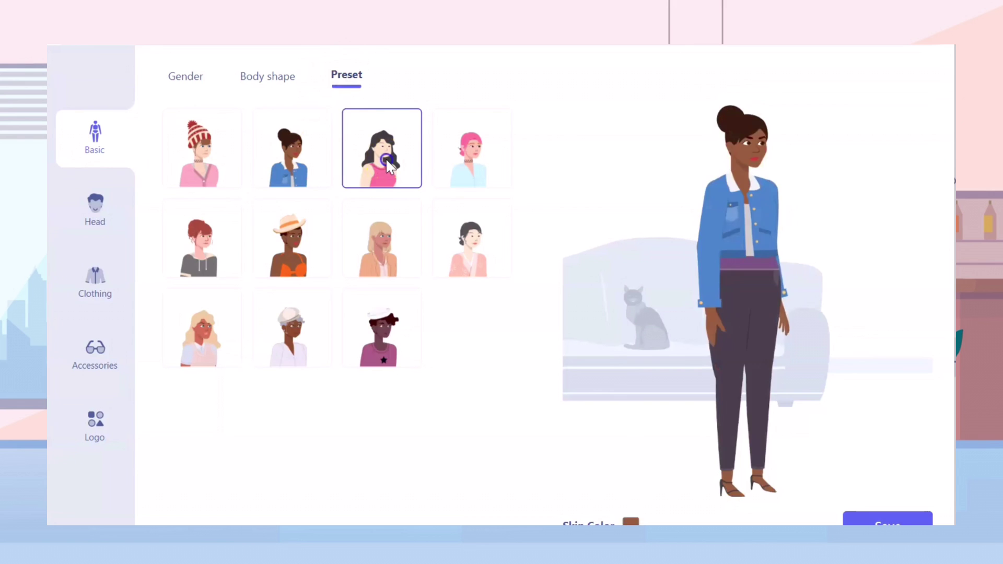
{"action": "left_click", "coordinate": [467, 190]}
{"action": "left_click", "coordinate": [384, 243]}
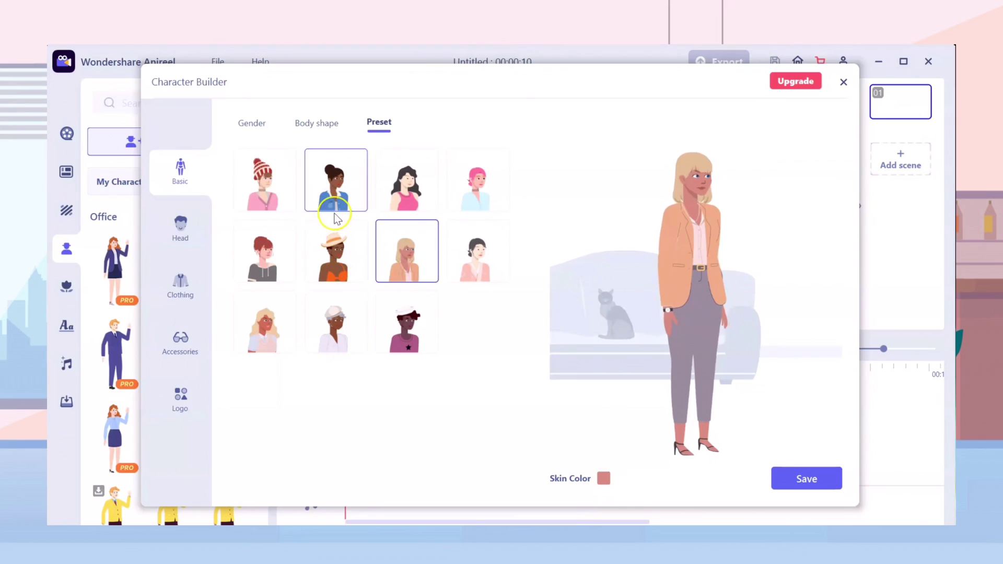
{"action": "left_click", "coordinate": [202, 149]}
Give the character the long curly hairstyle and color the hair pink.
{"action": "left_click", "coordinate": [95, 209]}
{"action": "left_click", "coordinate": [372, 161]}
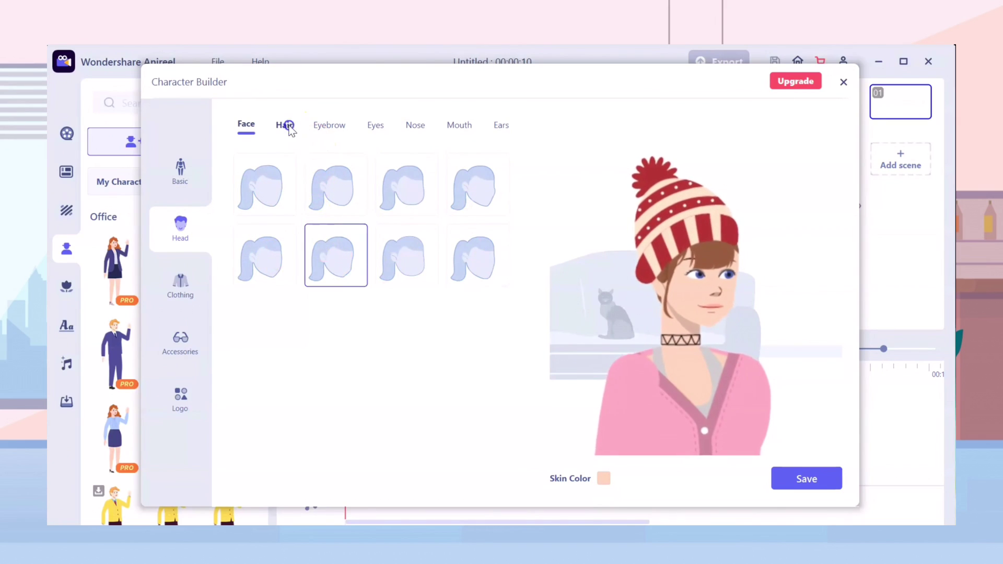
{"action": "left_click", "coordinate": [286, 125]}
{"action": "left_click", "coordinate": [406, 187]}
{"action": "left_click", "coordinate": [407, 398]}
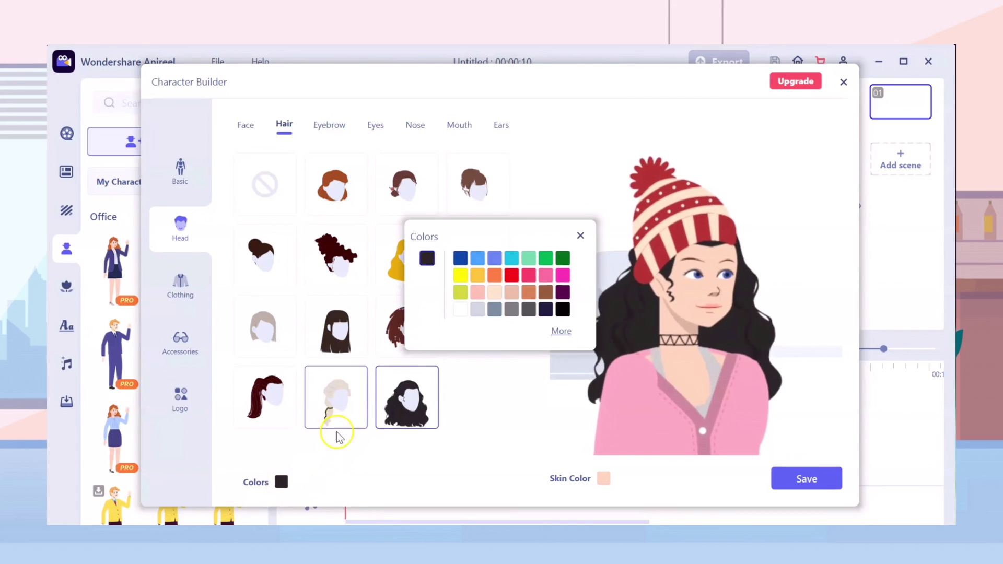
{"action": "left_click", "coordinate": [477, 291]}
Choose the thicker tapered eyebrows from the third row and the first wide-open eye style, colored blue.
{"action": "left_click", "coordinate": [329, 125]}
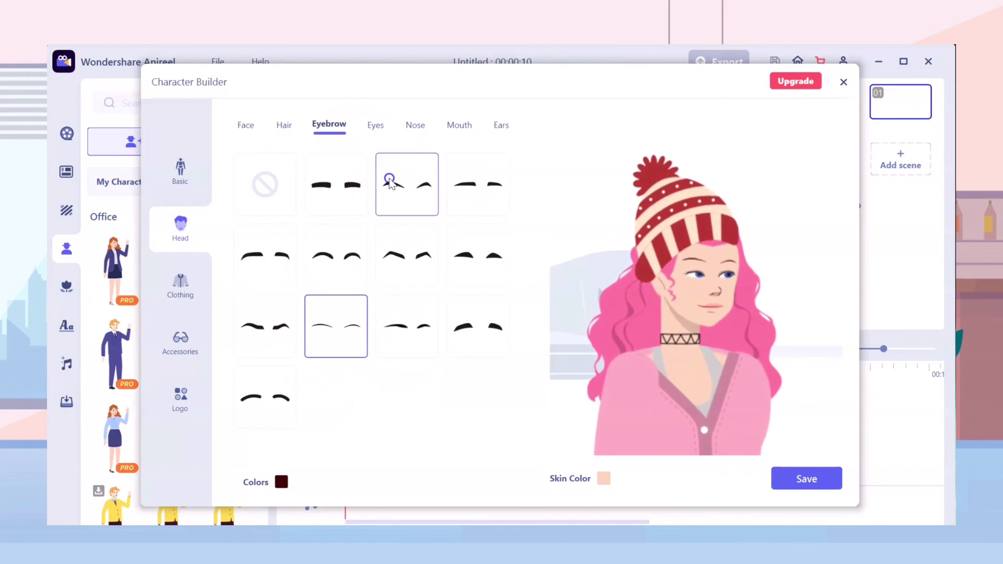
{"action": "left_click", "coordinate": [346, 343]}
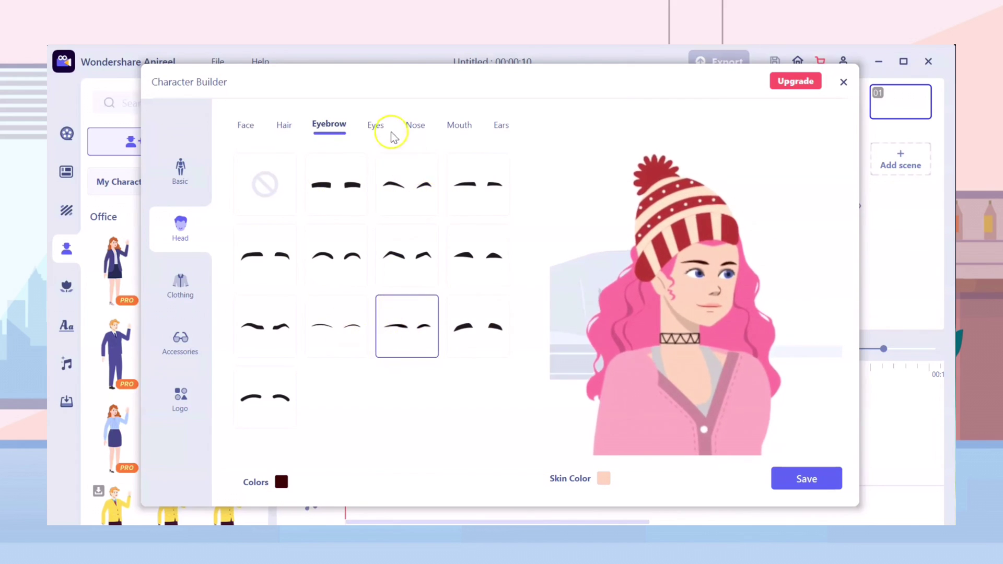
{"action": "left_click", "coordinate": [375, 126]}
{"action": "left_click", "coordinate": [347, 183]}
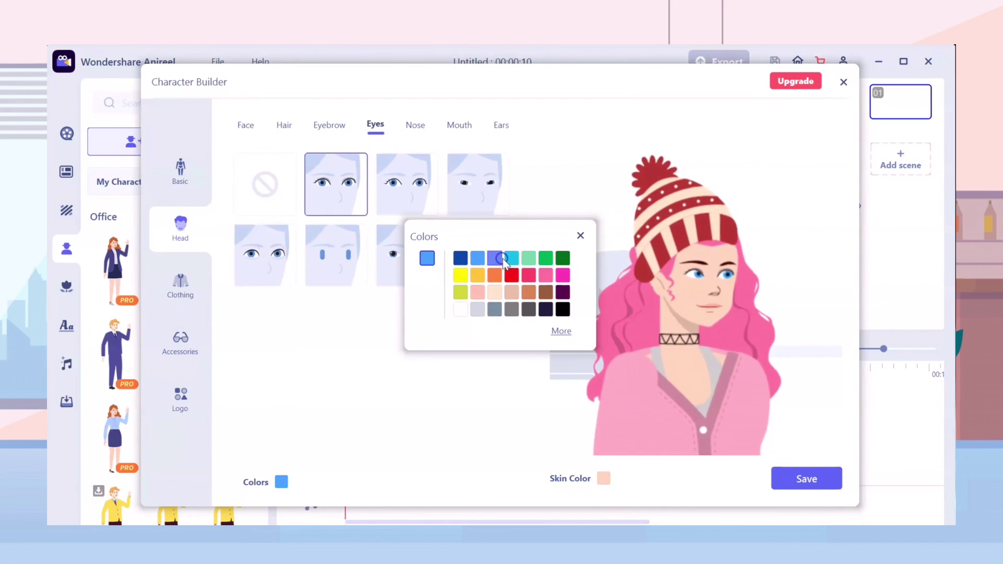
Pick the thin-lined nose in the third row and set the skin color to light peach.
{"action": "left_click", "coordinate": [415, 124]}
{"action": "left_click", "coordinate": [390, 207]}
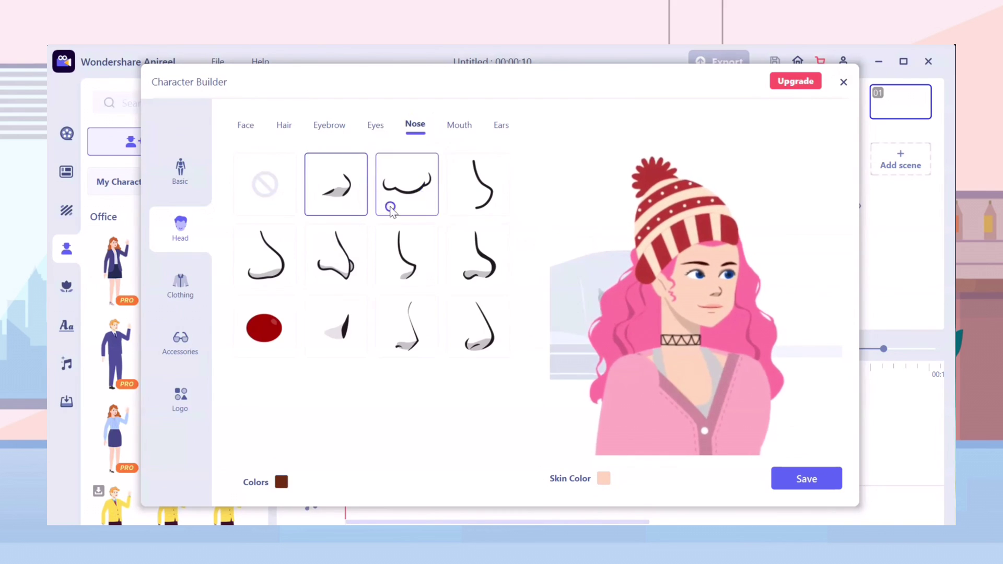
{"action": "left_click", "coordinate": [601, 477]}
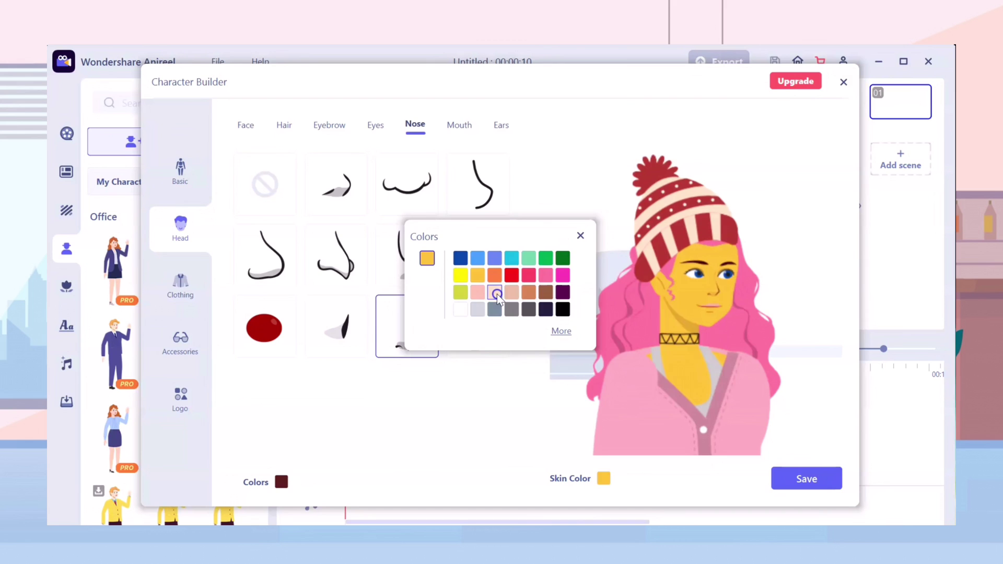
{"action": "left_click", "coordinate": [496, 295]}
Give the character the full-lips mouth and color the lips magenta.
{"action": "left_click", "coordinate": [459, 124]}
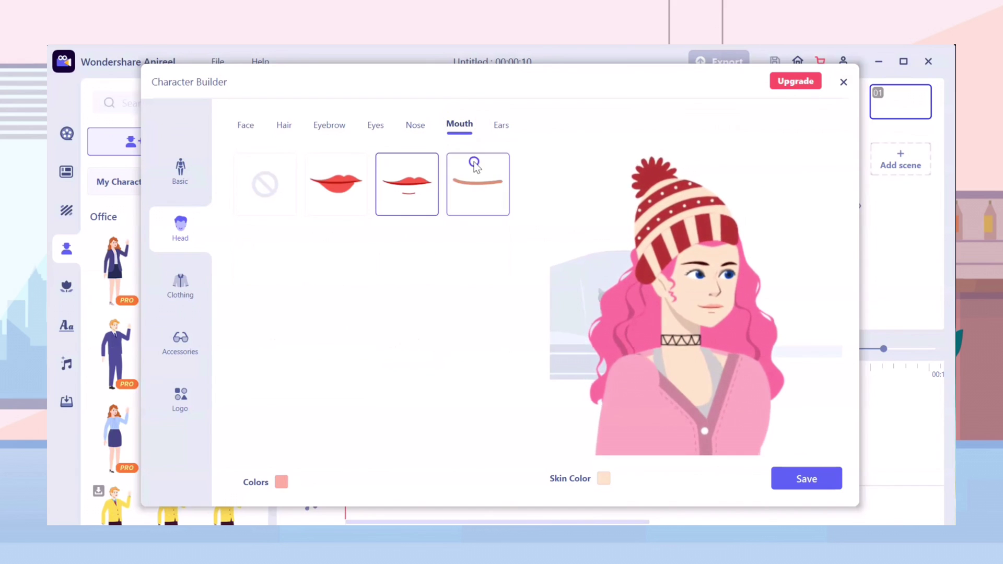
{"action": "left_click", "coordinate": [292, 477]}
{"action": "left_click", "coordinate": [478, 293]}
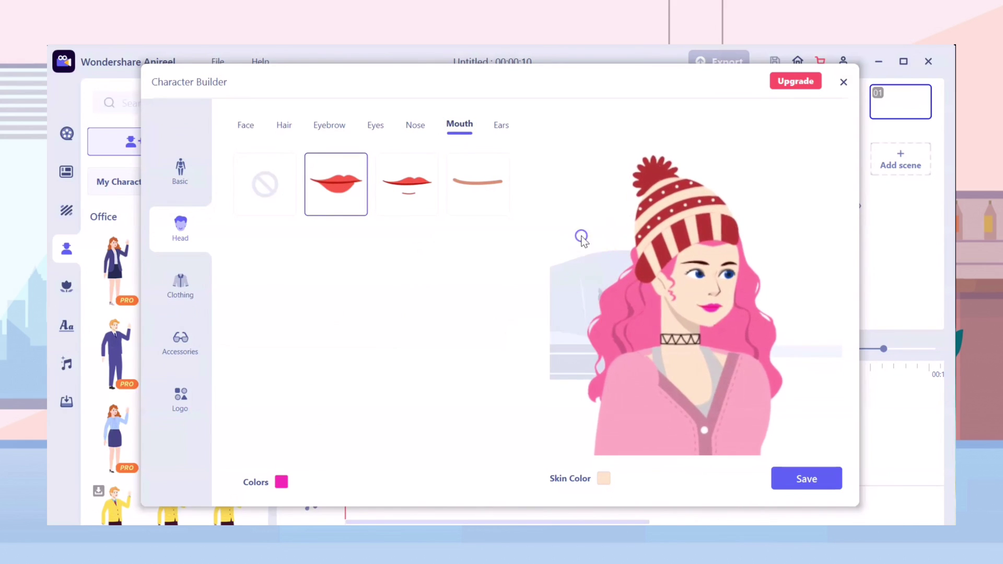
{"action": "left_click", "coordinate": [501, 125]}
Put a beige beret on the character's head and dress her in the mustard jacket.
{"action": "left_click", "coordinate": [181, 342]}
{"action": "left_click", "coordinate": [444, 124]}
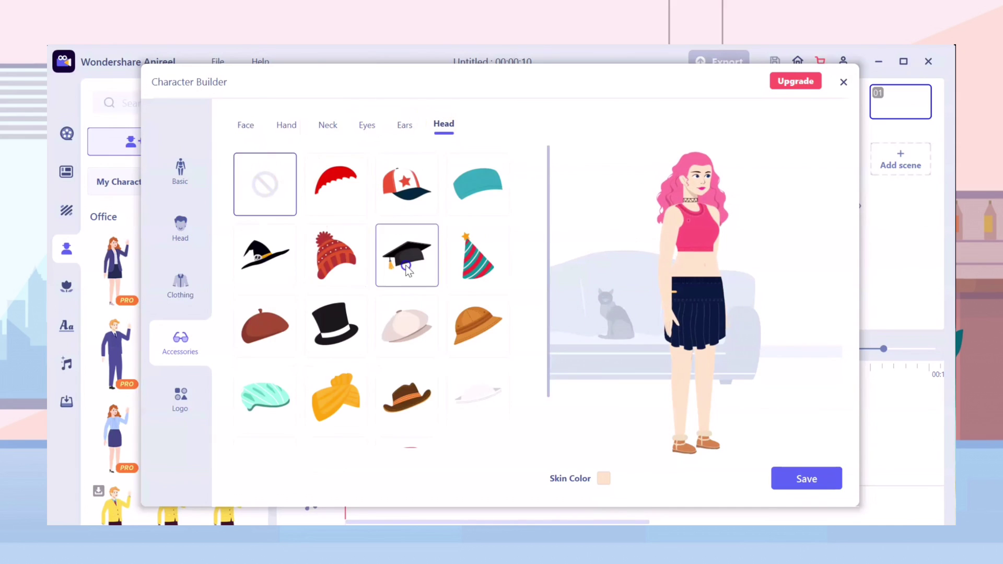
{"action": "left_click", "coordinate": [407, 326]}
{"action": "left_click", "coordinate": [181, 287]}
{"action": "left_click", "coordinate": [311, 124]}
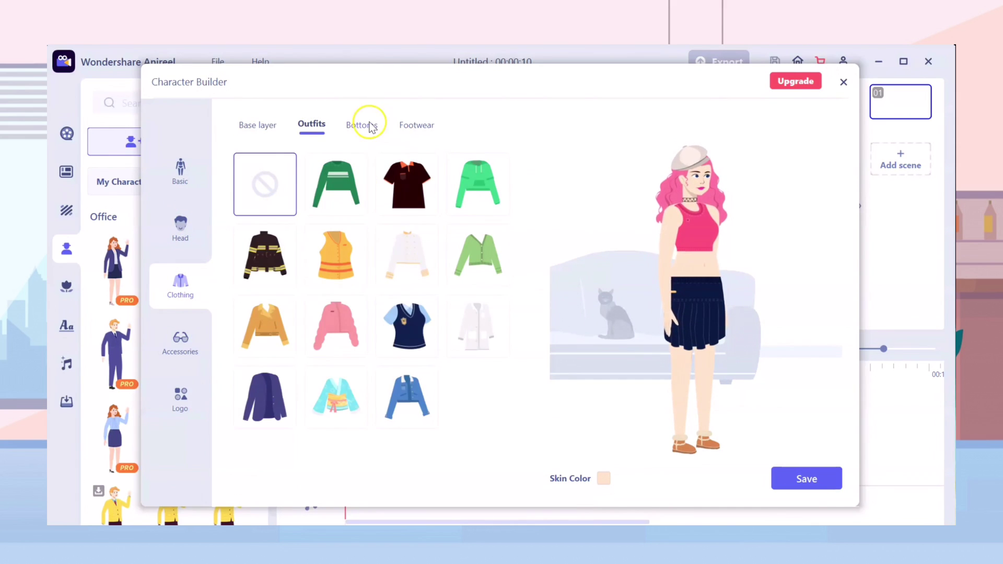
{"action": "left_click", "coordinate": [265, 325]}
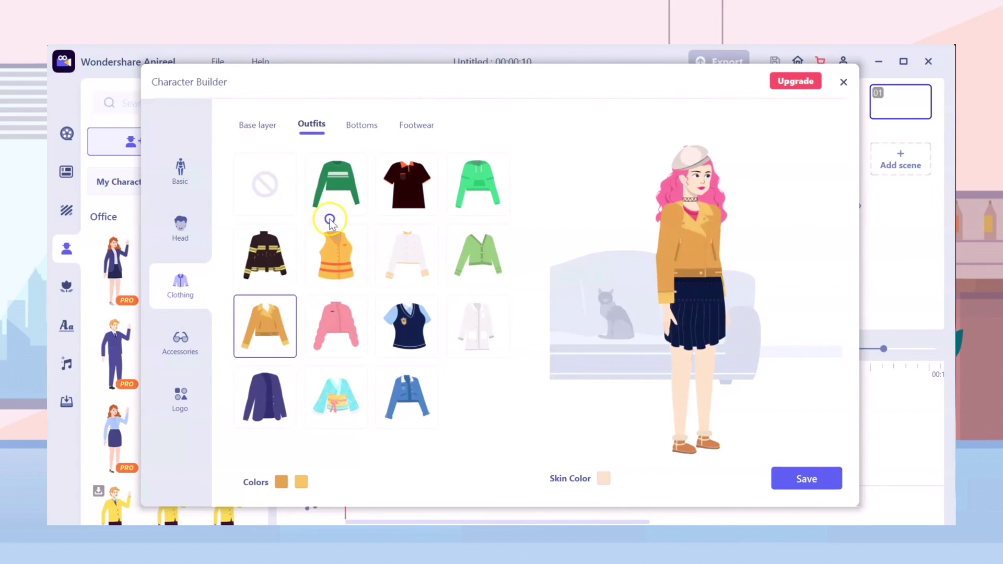
Try several skirts, trousers and wraps as the character's bottoms, ending on the navy pleated skirt.
{"action": "left_click", "coordinate": [361, 125]}
{"action": "left_click", "coordinate": [418, 175]}
{"action": "left_click", "coordinate": [470, 184]}
{"action": "left_click", "coordinate": [407, 261]}
{"action": "left_click", "coordinate": [264, 256]}
{"action": "left_click", "coordinate": [265, 326]}
{"action": "left_click", "coordinate": [337, 327]}
{"action": "left_click", "coordinate": [407, 322]}
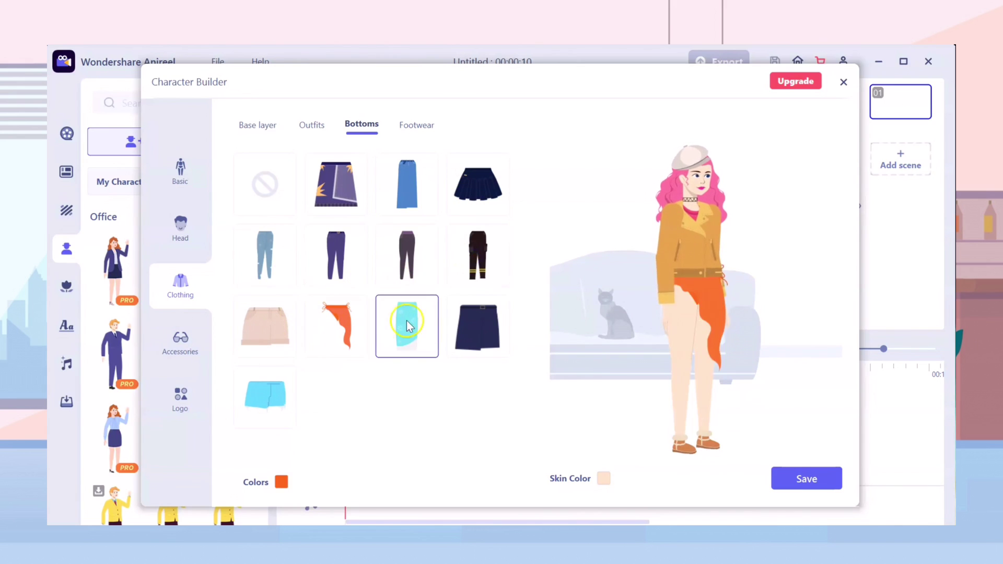
{"action": "left_click", "coordinate": [265, 254]}
{"action": "left_click", "coordinate": [265, 326]}
{"action": "left_click", "coordinate": [407, 255]}
{"action": "left_click", "coordinate": [477, 183]}
Set the footwear to the dark green high-top sneakers and the bottoms to the ripped light-blue jeans.
{"action": "left_click", "coordinate": [417, 124]}
{"action": "left_click", "coordinate": [336, 184]}
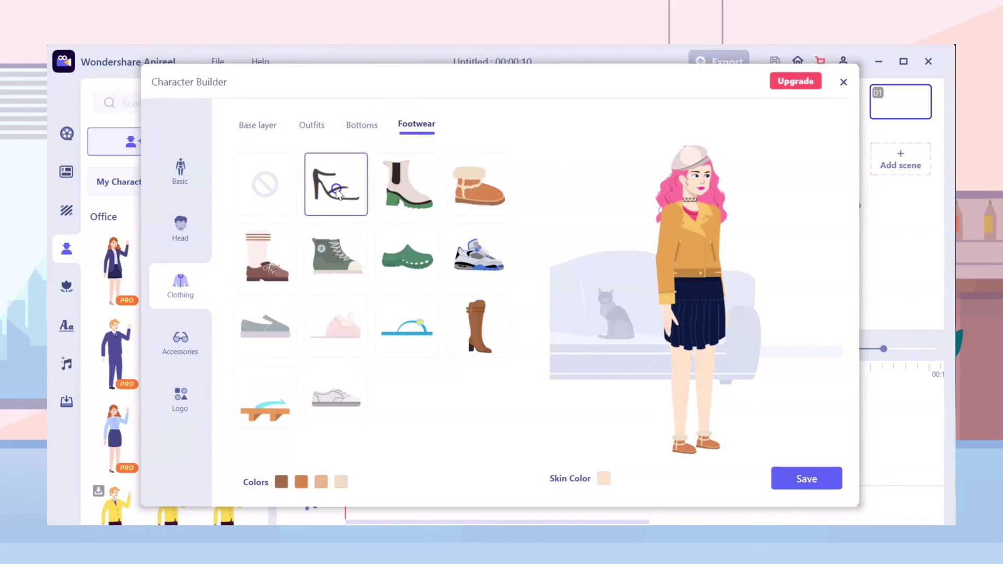
{"action": "left_click", "coordinate": [477, 326]}
{"action": "left_click", "coordinate": [336, 255]}
{"action": "left_click", "coordinate": [361, 125]}
{"action": "left_click", "coordinate": [265, 254]}
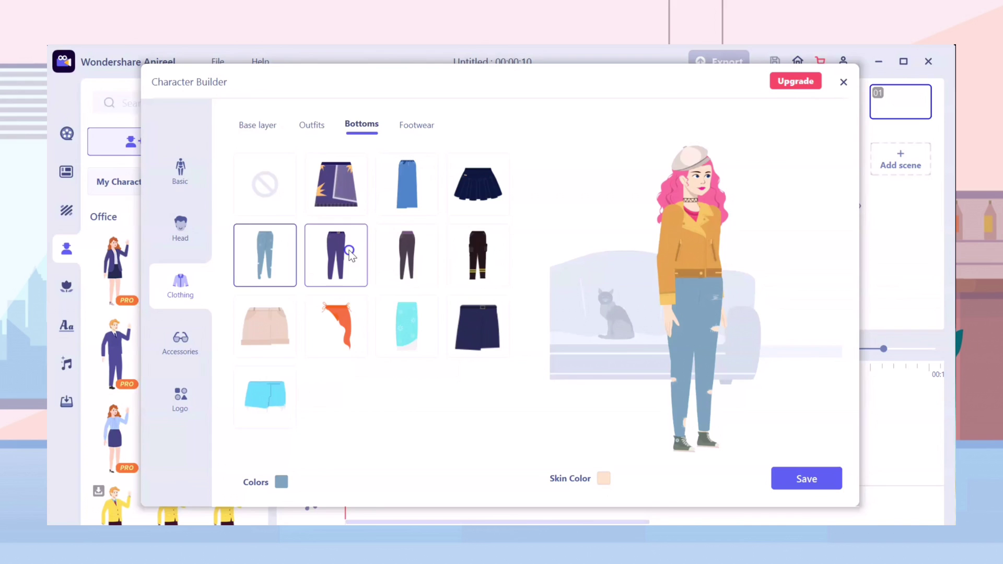
Add the thin-framed round glasses, check the remaining accessory and logo options, and save the character.
{"action": "left_click", "coordinate": [180, 342]}
{"action": "left_click", "coordinate": [286, 124]}
{"action": "left_click", "coordinate": [327, 124]}
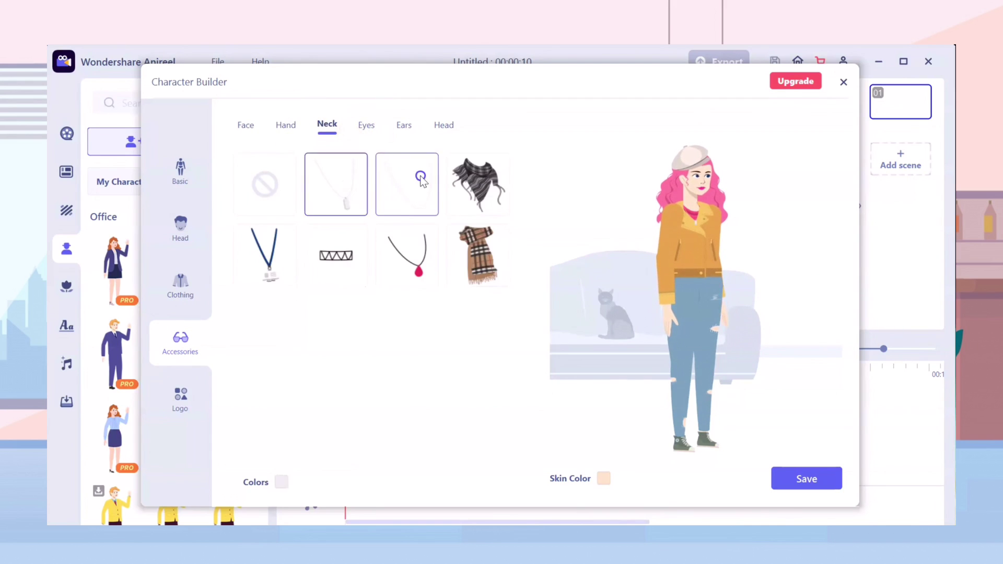
{"action": "left_click", "coordinate": [366, 124]}
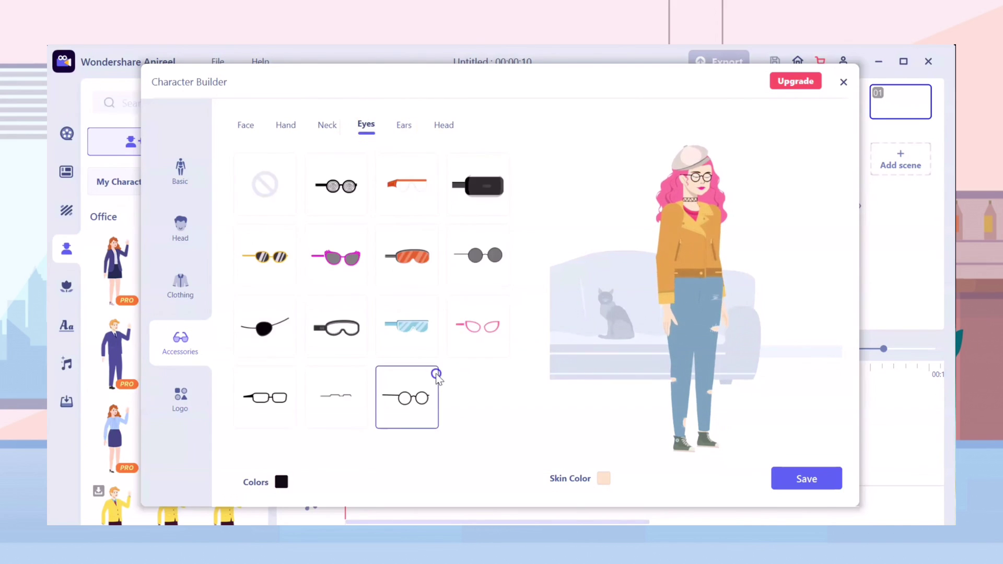
{"action": "left_click", "coordinate": [404, 125]}
{"action": "left_click", "coordinate": [443, 125]}
{"action": "left_click", "coordinate": [181, 397]}
{"action": "left_click", "coordinate": [806, 478]}
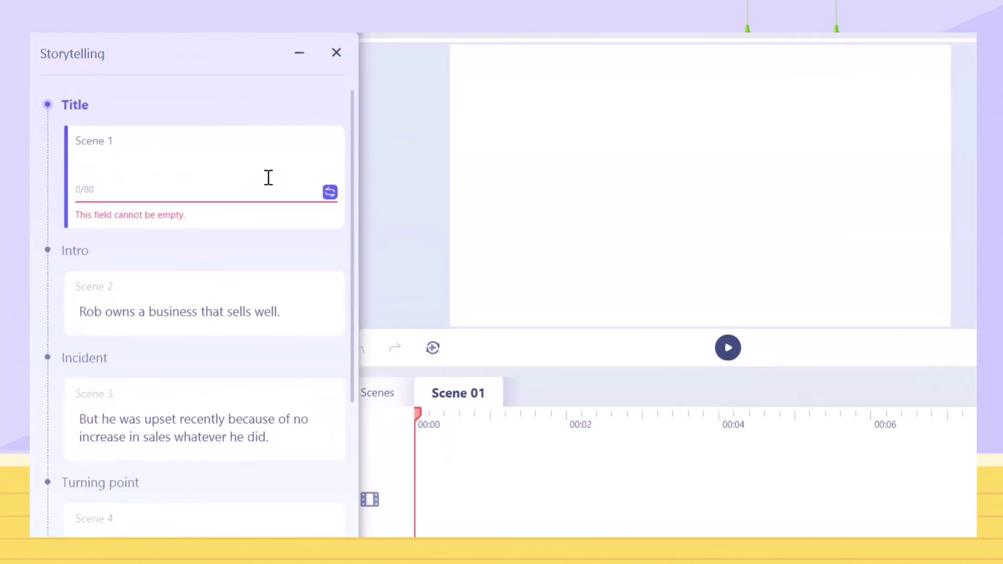
Write the Scene 1 and Scene 2 text, introducing the character by first name as "an aspiring entrepreneur" who "owns an online business.".
{"action": "type", "text": "Meet Jane. She is an aspiring e"}
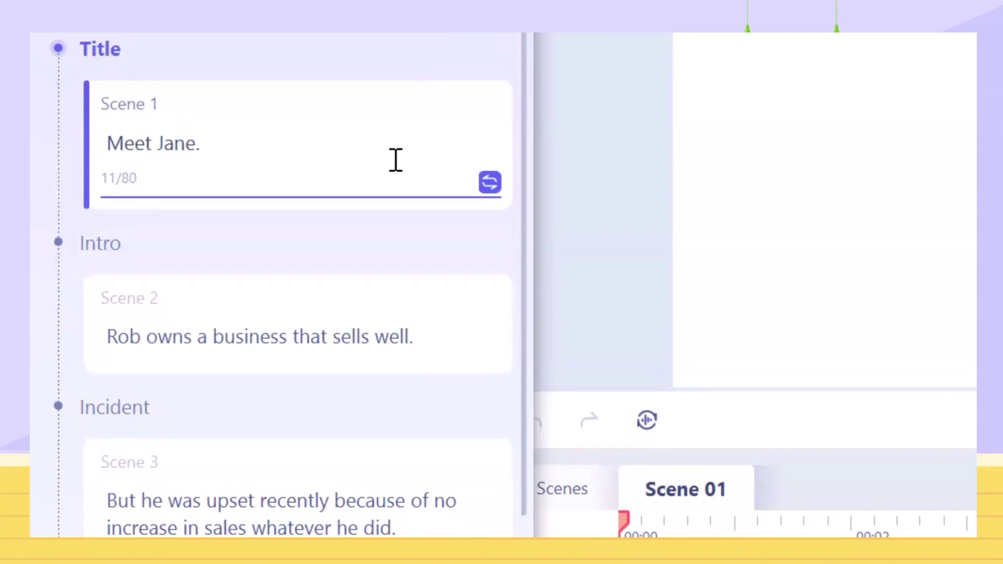
{"action": "type", "text": "ntrepreneur."}
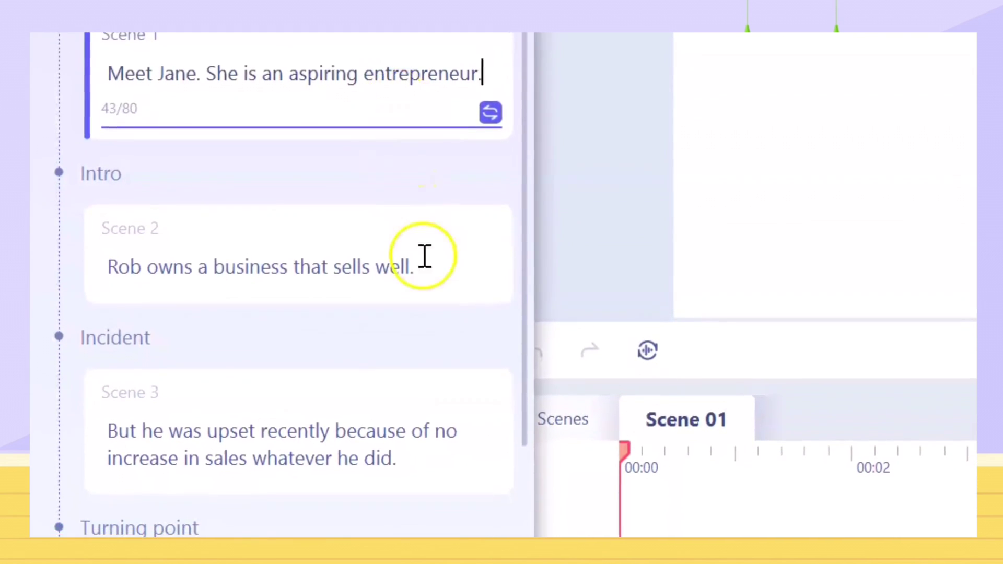
{"action": "left_click", "coordinate": [425, 311]}
{"action": "type", "text": "Jane owns an online business."}
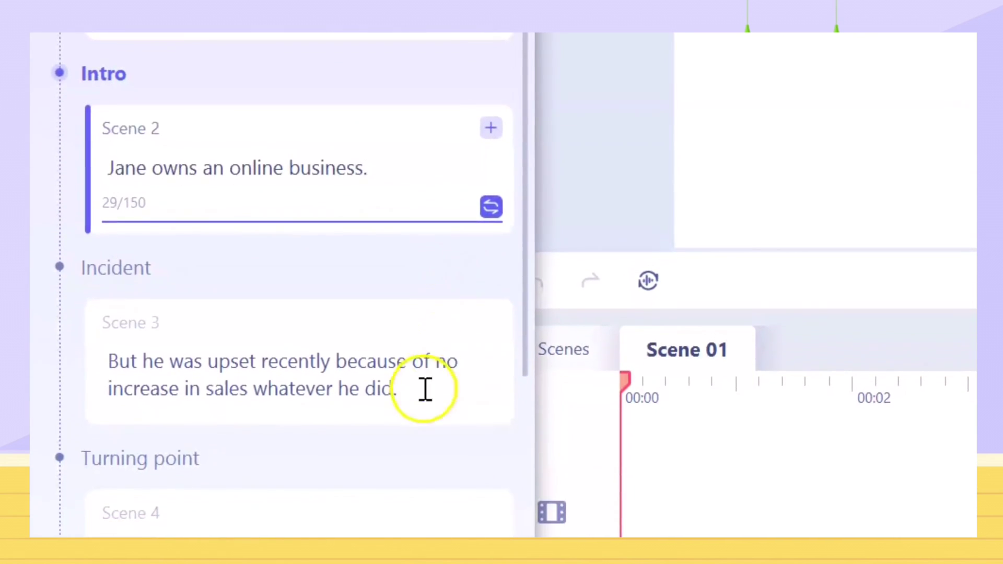
Set the Scene 3 text to "But she was upset recently because of no increase in sales. She wondered what was wrong.".
{"action": "left_click", "coordinate": [426, 449]}
{"action": "type", "text": "But she was upset recently because of no increase in sales."}
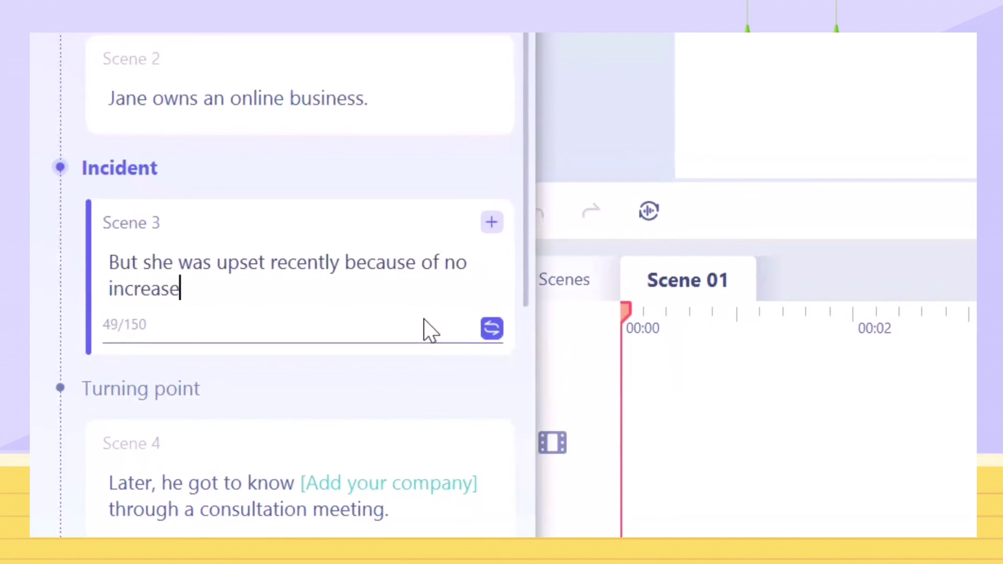
{"action": "type", "text": " She wondered what was wrong."}
Replace the Scene 4 text with "Later she discovered Wondershare Anireel from her entrepreneur friends.".
{"action": "left_click", "coordinate": [425, 471]}
{"action": "type", "text": "Later she disco"}
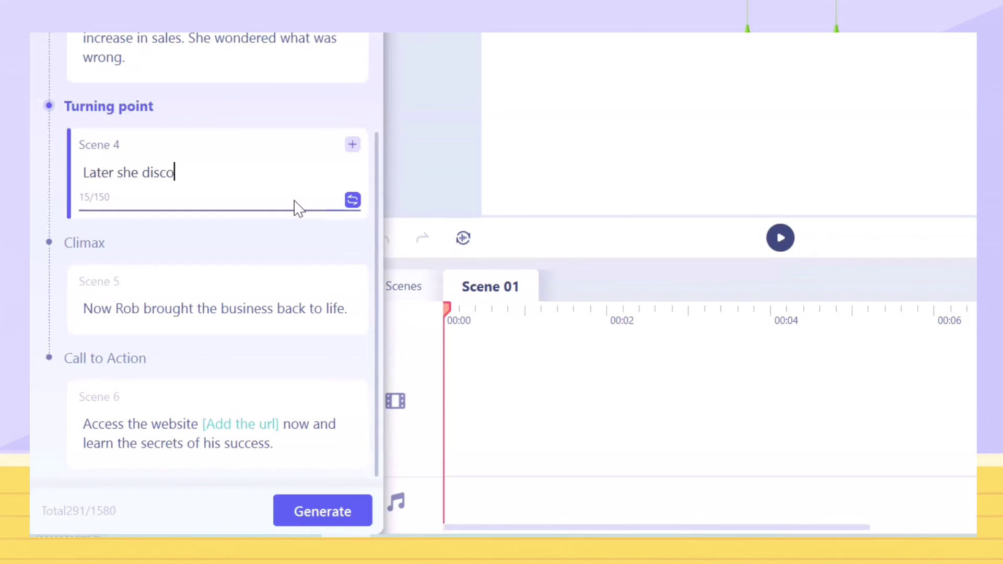
{"action": "type", "text": "vered Wondershare Anireel from her entrepreneur fri"}
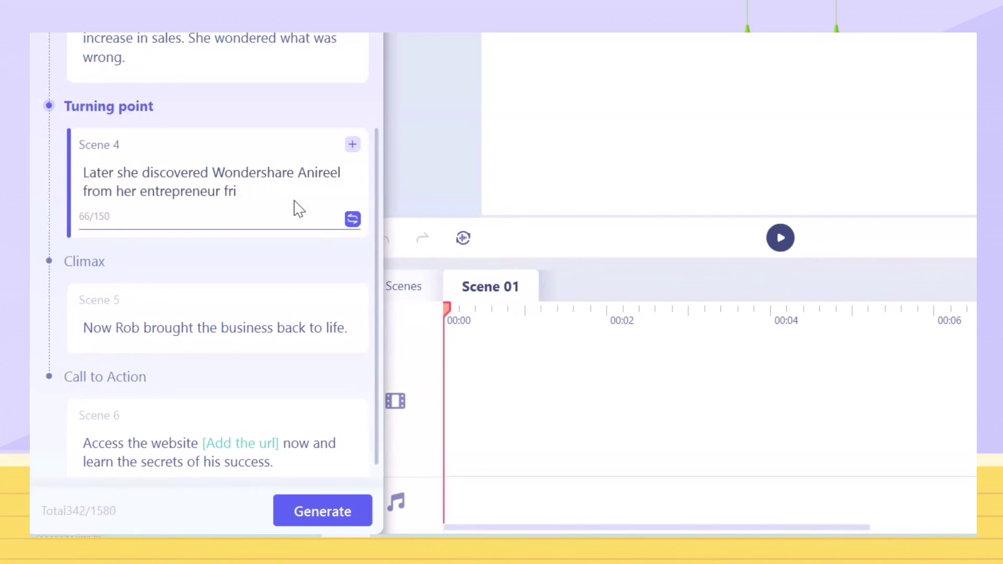
Rewrite the Scene 5 text to say the character has marketable products online, her sales increased, and she became a successful business owner, too.
{"action": "left_click", "coordinate": [359, 326]}
{"action": "key", "text": "BackSpace"}
{"action": "key", "text": "BackSpace"}
{"action": "key", "text": "BackSpace"}
{"action": "key", "text": "BackSpace"}
{"action": "key", "text": "BackSpace"}
{"action": "key", "text": "BackSpace"}
{"action": "key", "text": "BackSpace"}
{"action": "key", "text": "BackSpace"}
{"action": "key", "text": "BackSpace"}
{"action": "key", "text": "BackSpace"}
{"action": "key", "text": "BackSpace"}
{"action": "key", "text": "BackSpace"}
{"action": "key", "text": "BackSpace"}
{"action": "key", "text": "BackSpace"}
{"action": "key", "text": "BackSpace"}
{"action": "key", "text": "BackSpace"}
{"action": "key", "text": "BackSpace"}
{"action": "key", "text": "BackSpace"}
{"action": "key", "text": "BackSpace"}
{"action": "key", "text": "BackSpace"}
{"action": "type", "text": "Jane has"}
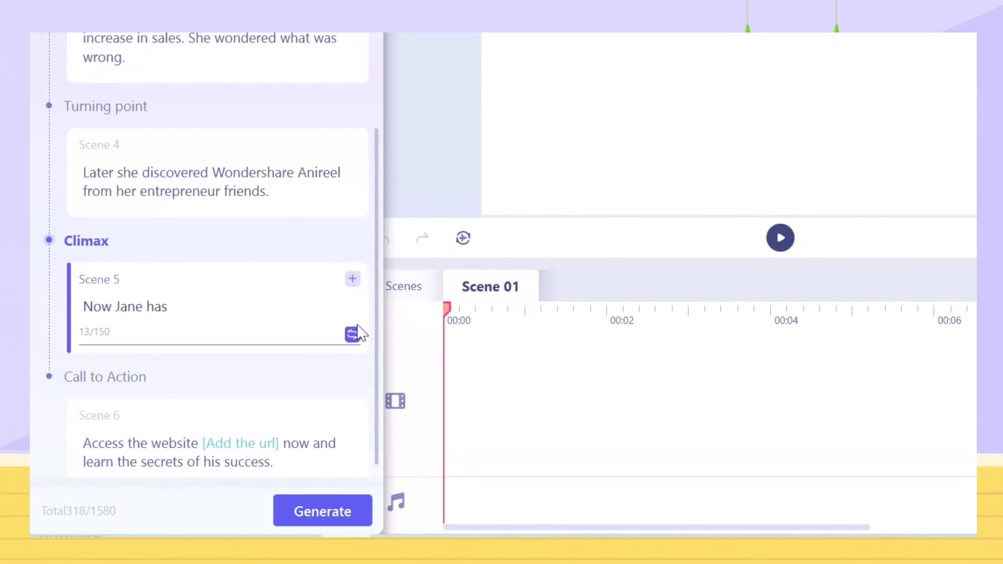
{"action": "type", "text": " marketable products online. Her sales increased"}
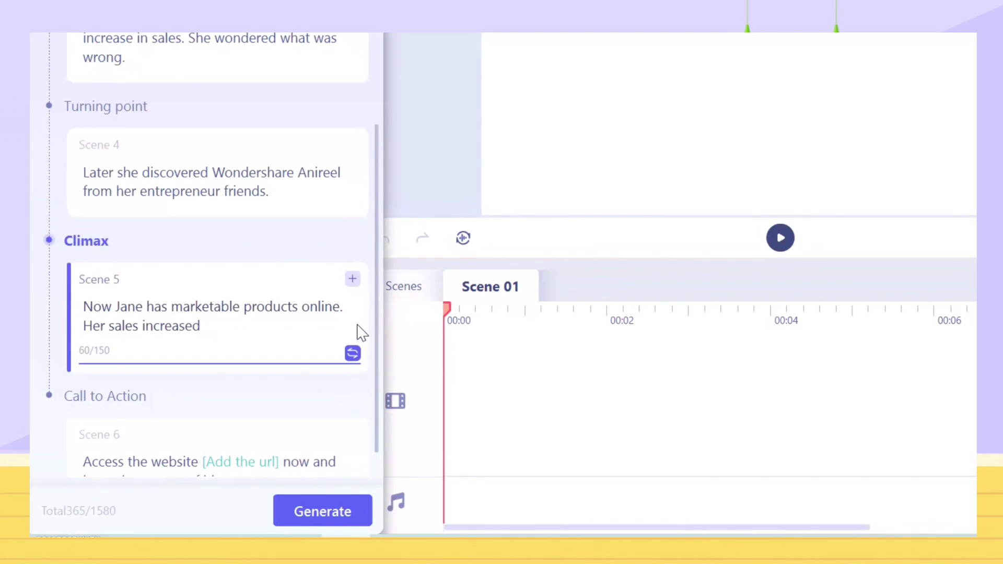
{"action": "type", "text": " and she became a successful business owner, too."}
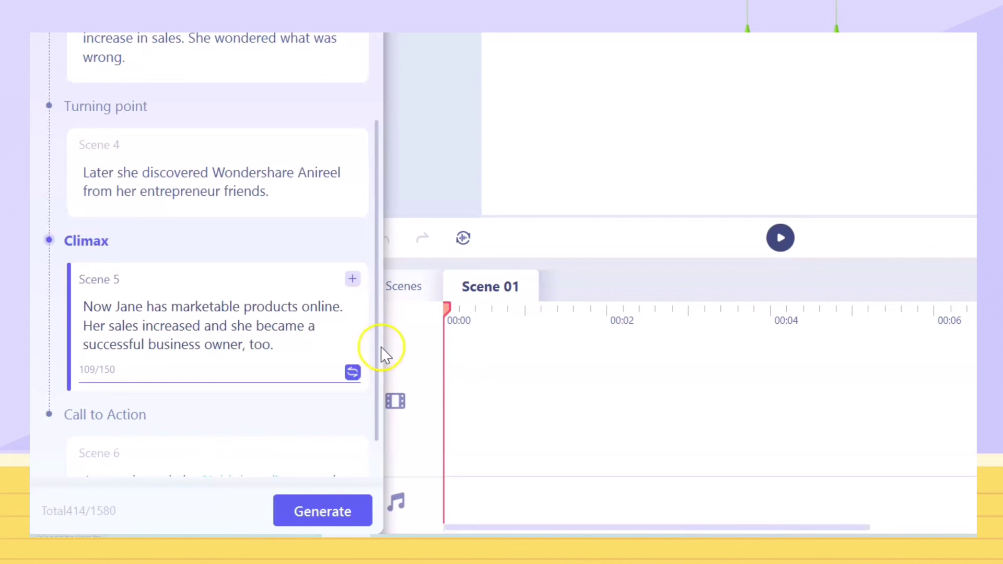
{"action": "left_click", "coordinate": [320, 457]}
{"action": "key", "text": "ctrl+a"}
{"action": "type", "text": "Visit"}
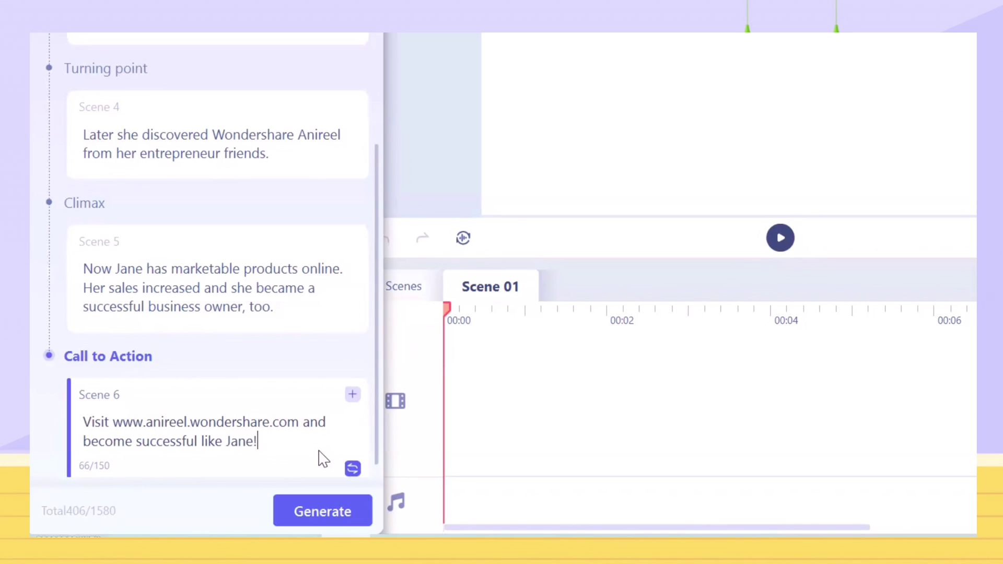
Generate the animated video from the storytelling script, accept overwriting the existing set, and play the result.
{"action": "scroll", "coordinate": [377, 366], "scroll_direction": "down", "scroll_amount": 1}
{"action": "left_click", "coordinate": [345, 512]}
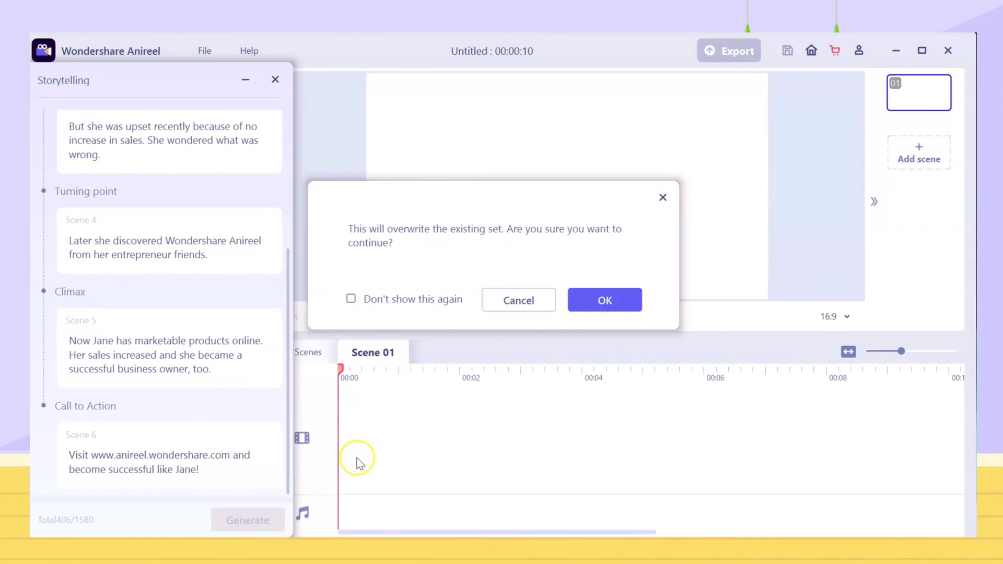
{"action": "left_click", "coordinate": [584, 298]}
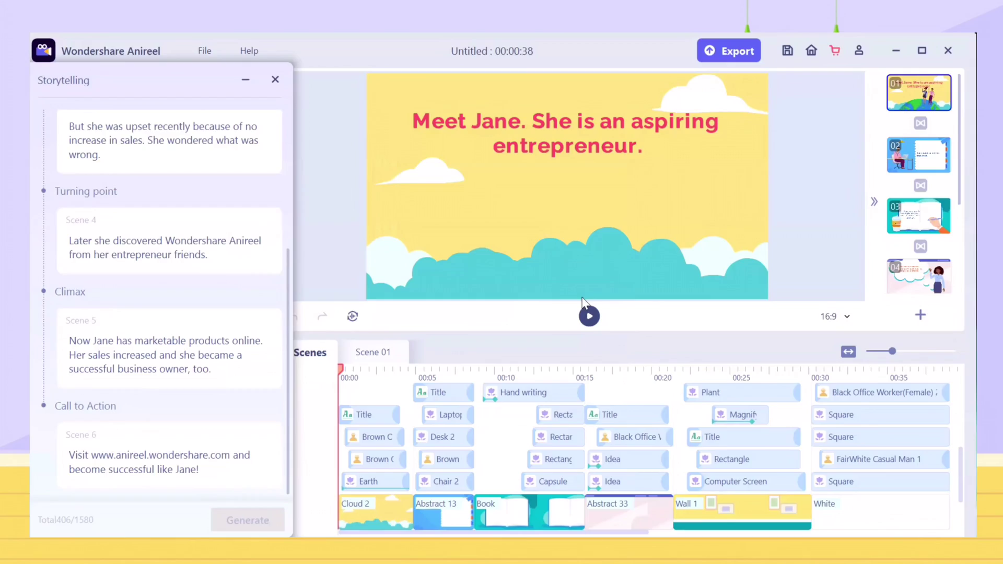
{"action": "left_click", "coordinate": [586, 315]}
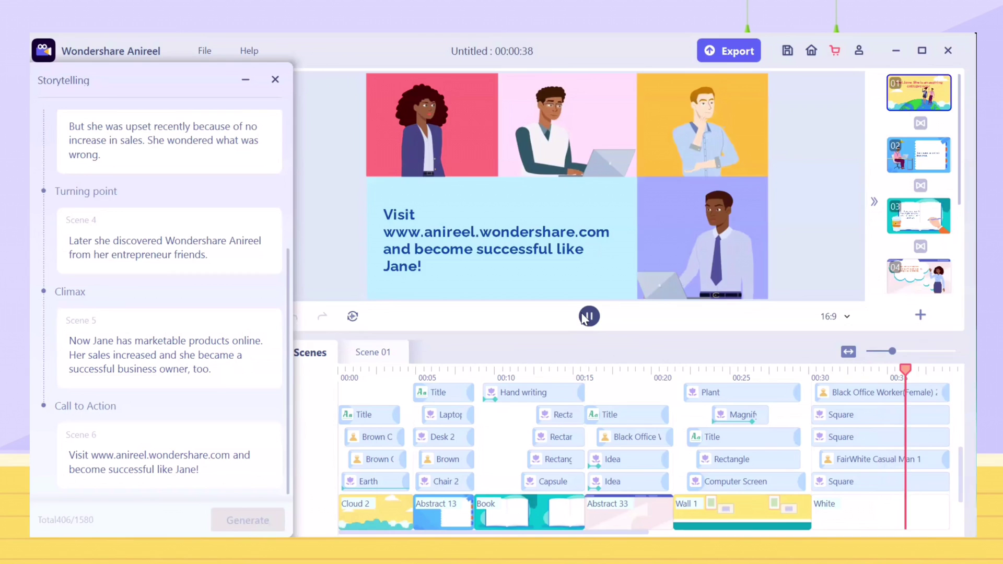
Move the playhead to about 6 seconds, open the export settings, and name the video PROMO VIDEO.
{"action": "left_click", "coordinate": [446, 374]}
{"action": "left_click", "coordinate": [753, 51]}
{"action": "type", "text": "PROMO VIDEO"}
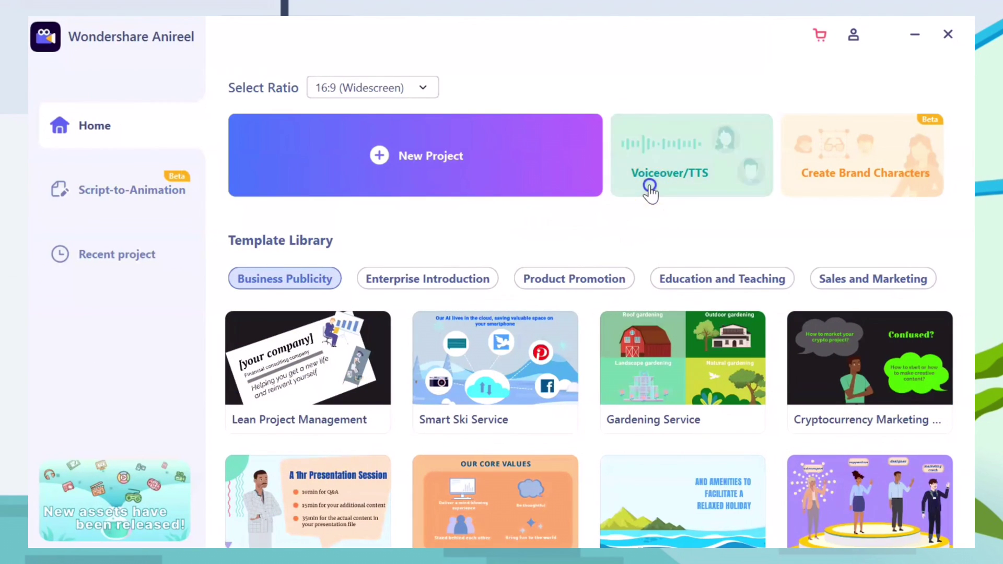
Create a text-to-speech voiceover introducing Wondershare Anireel as the best cartoon character maker and animated video software, choose the Nancy voice, and preview it.
{"action": "left_click", "coordinate": [649, 187]}
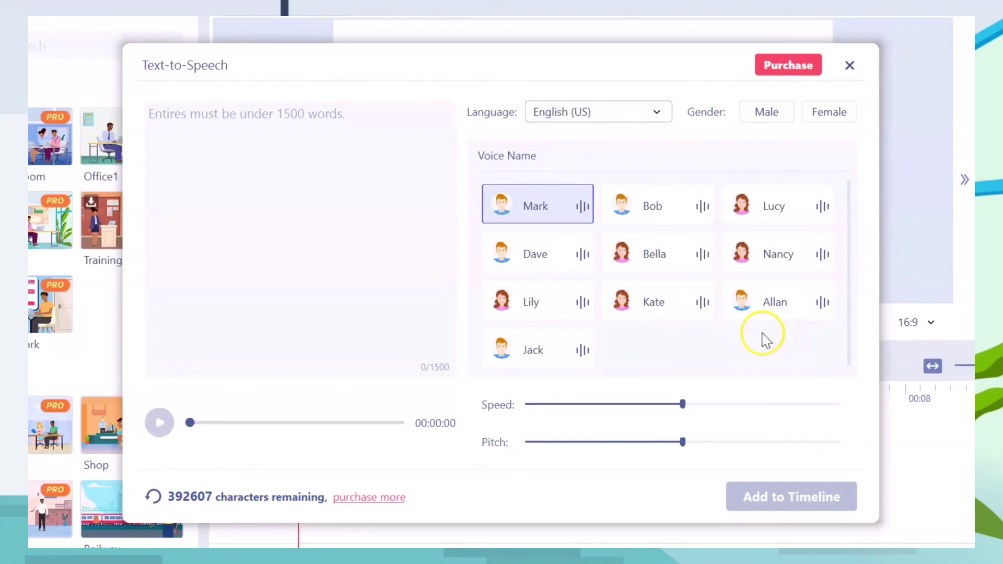
{"action": "type", "text": "Are"}
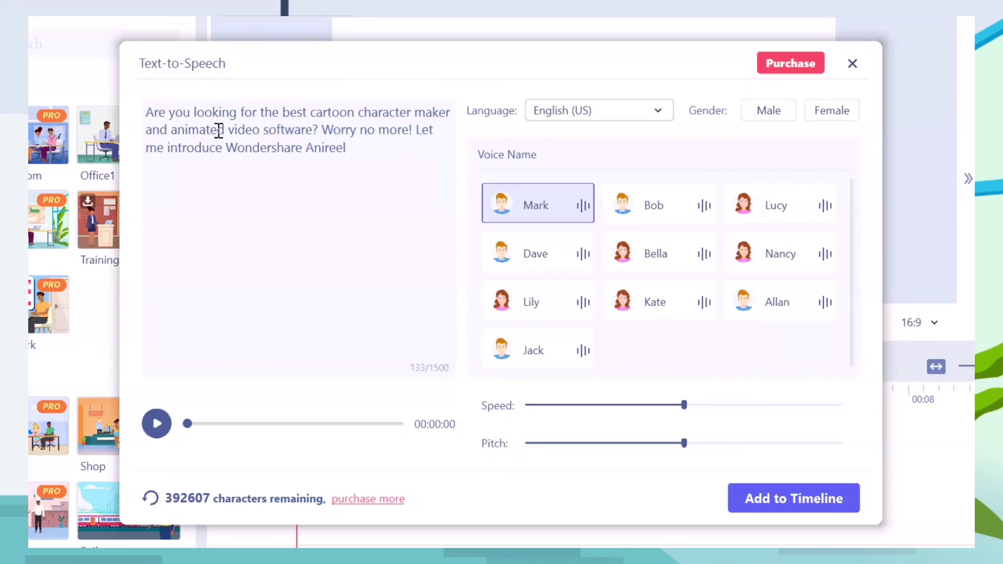
{"action": "left_click", "coordinate": [787, 253]}
{"action": "left_click", "coordinate": [156, 423]}
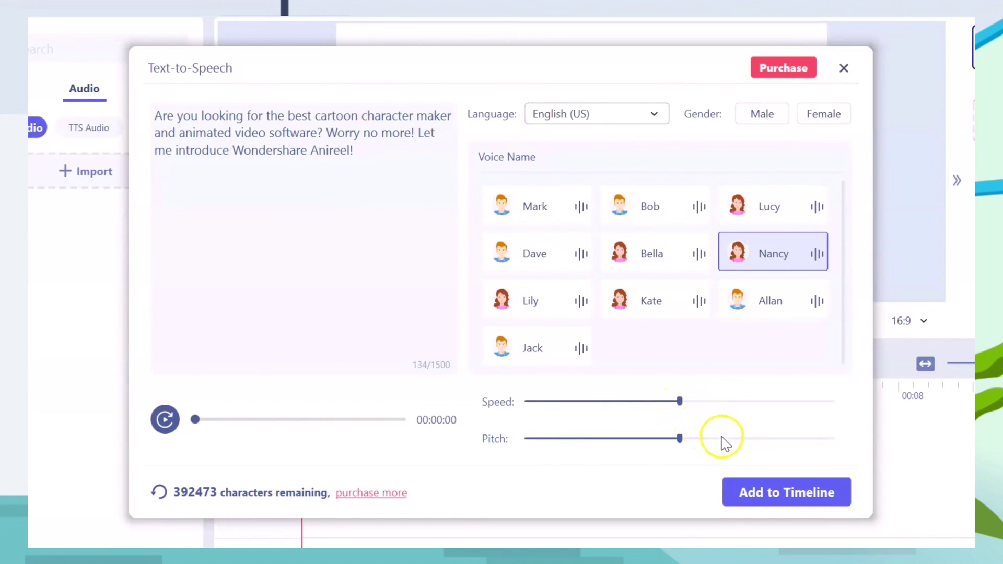
Raise the voiceover's pitch to about three quarters of its range and preview the speech again.
{"action": "left_click", "coordinate": [747, 438]}
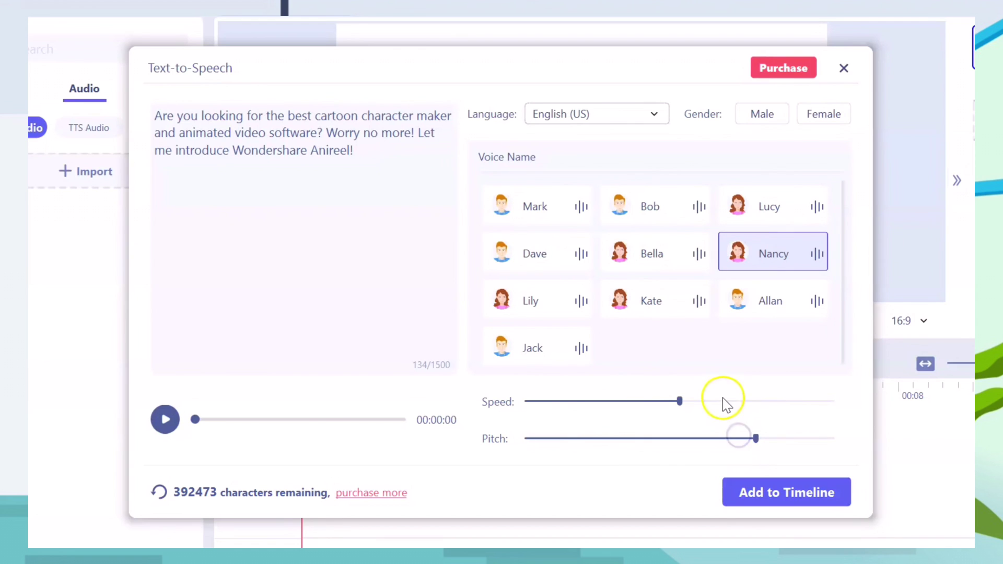
{"action": "left_click", "coordinate": [701, 402]}
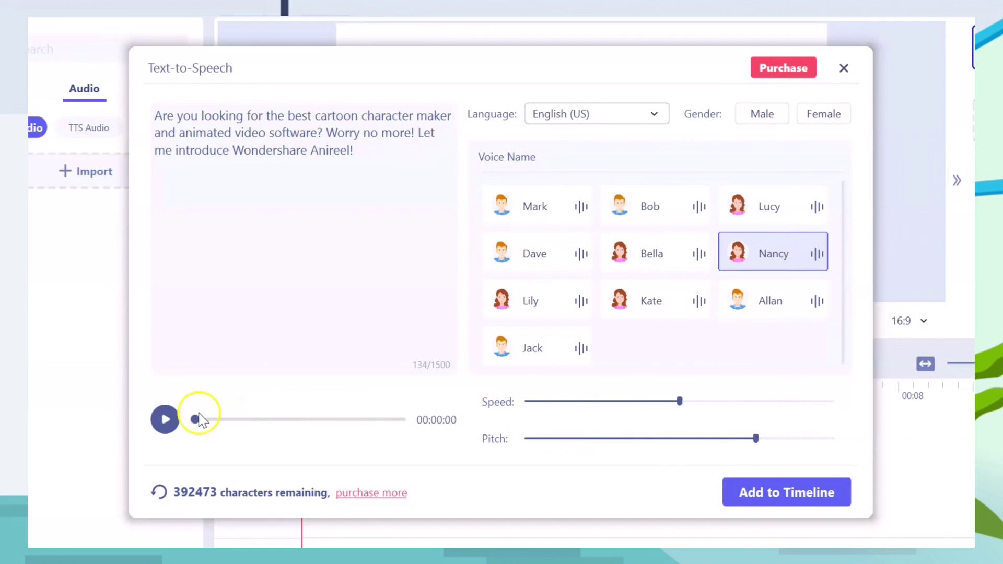
{"action": "left_click", "coordinate": [165, 420]}
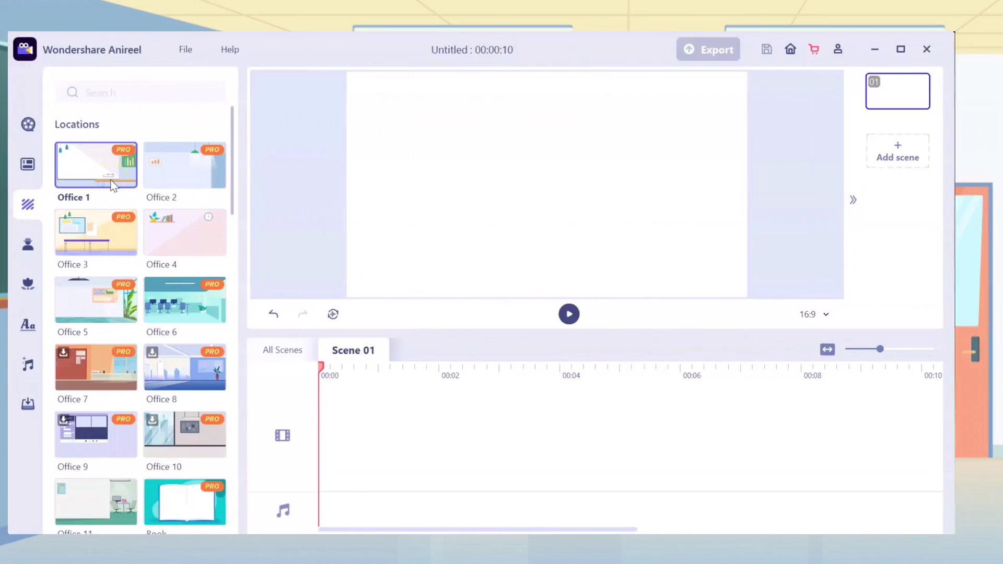
Add the Classroom background to Scene 01 and place the black-haired custom character in the blue jacket on the left side of the stage.
{"action": "scroll", "coordinate": [235, 211], "scroll_direction": "down", "scroll_amount": 1}
{"action": "scroll", "coordinate": [235, 211], "scroll_direction": "down", "scroll_amount": 4}
{"action": "left_click_drag", "start_coordinate": [115, 300], "coordinate": [360, 249]}
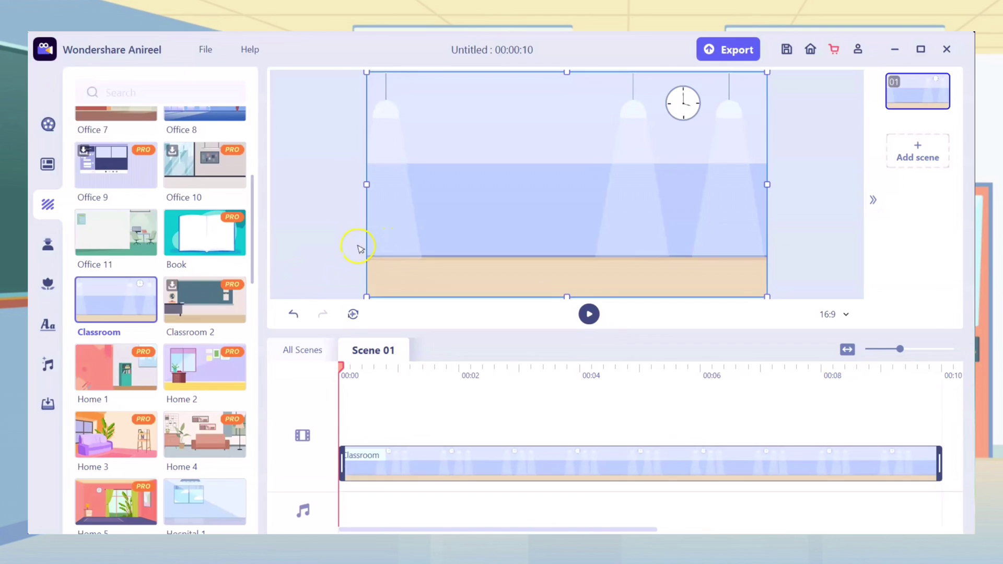
{"action": "left_click", "coordinate": [50, 243]}
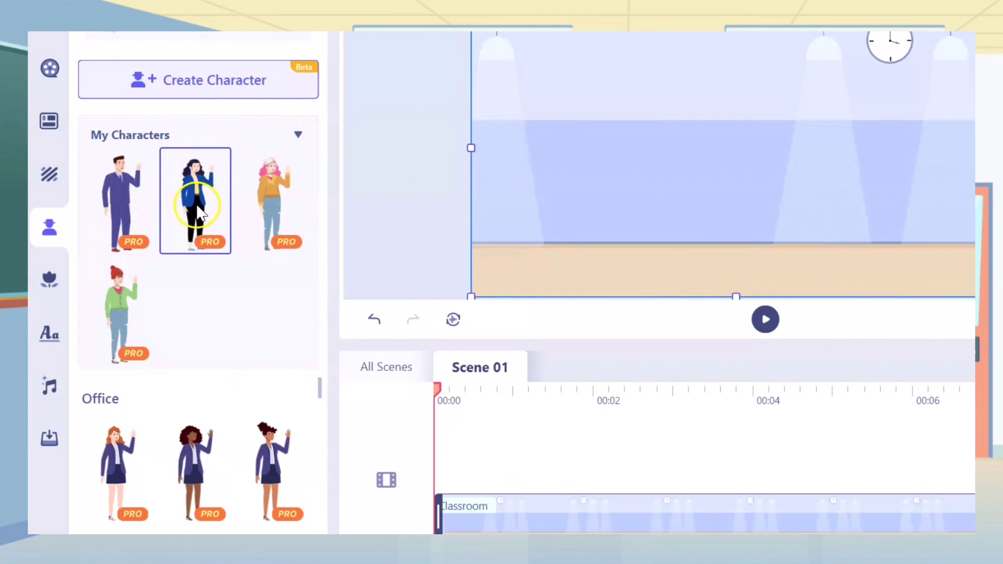
{"action": "left_click_drag", "start_coordinate": [543, 152], "coordinate": [545, 152]}
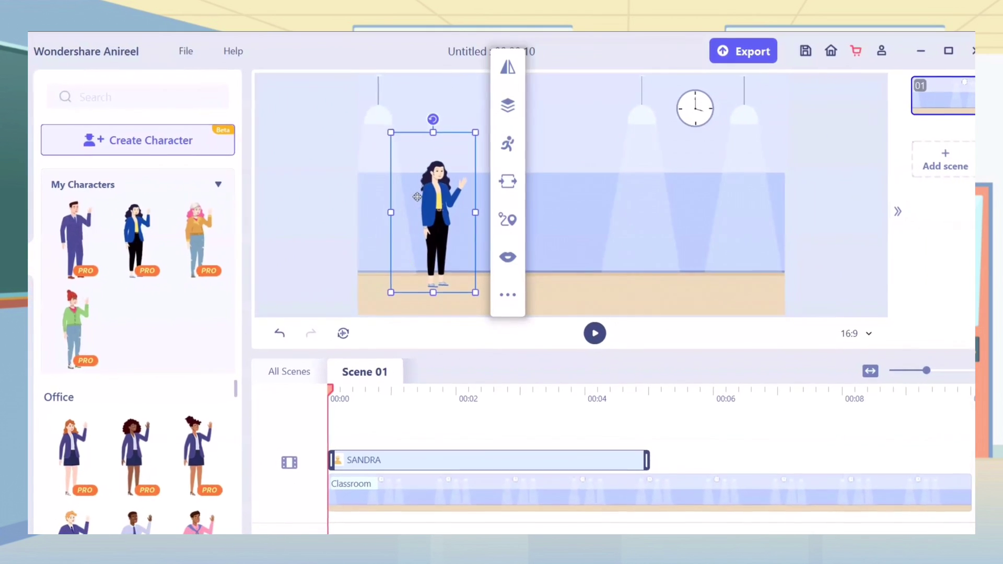
Add the tripod whiteboard prop beside the character and enlarge it to a little over one third of the stage width.
{"action": "left_click", "coordinate": [30, 295]}
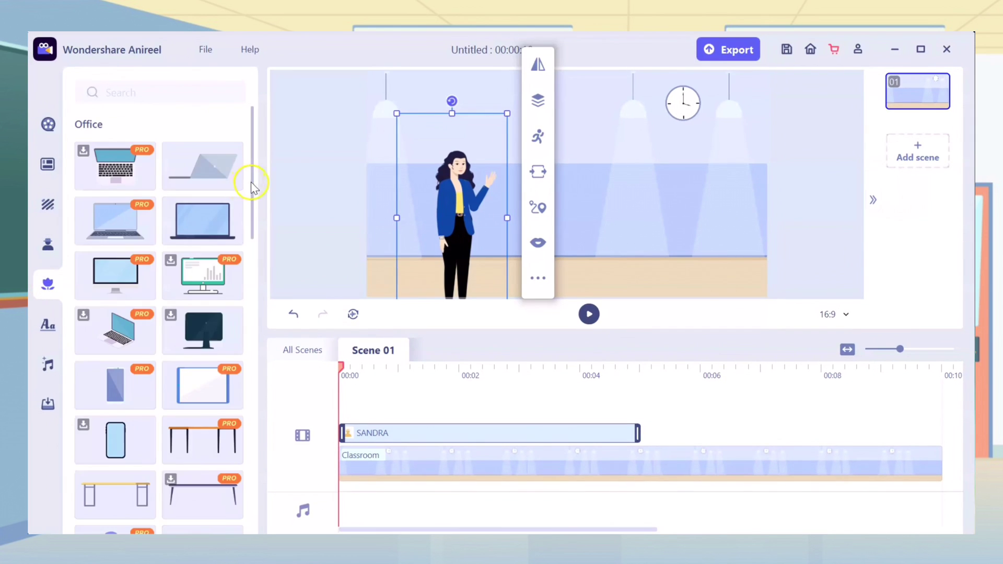
{"action": "left_click_drag", "start_coordinate": [241, 190], "coordinate": [254, 476]}
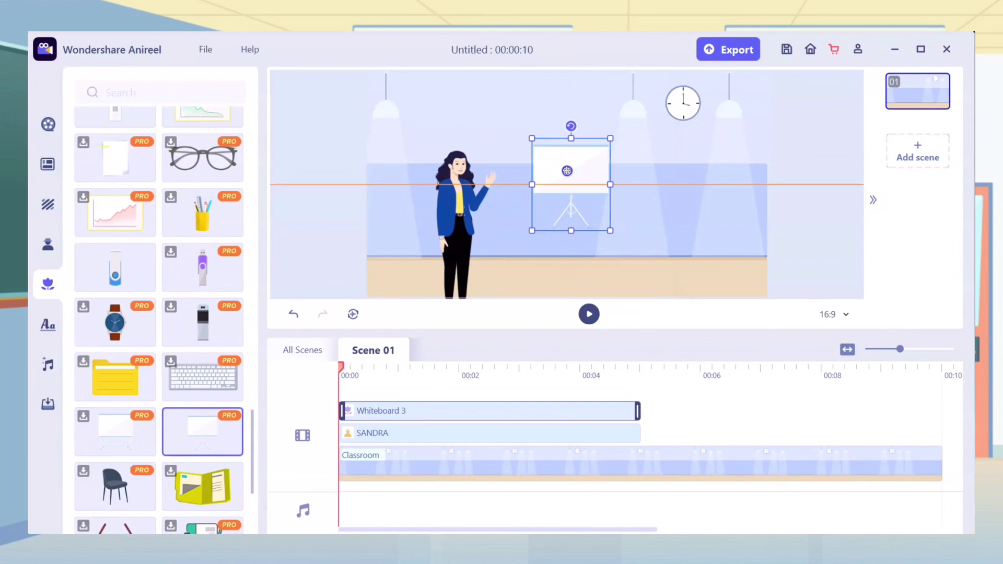
{"action": "left_click_drag", "start_coordinate": [567, 171], "coordinate": [563, 172]}
{"action": "left_click_drag", "start_coordinate": [608, 232], "coordinate": [648, 278]}
{"action": "left_click_drag", "start_coordinate": [589, 202], "coordinate": [572, 195]}
{"action": "left_click_drag", "start_coordinate": [629, 271], "coordinate": [653, 296]}
{"action": "left_click_drag", "start_coordinate": [603, 245], "coordinate": [598, 232]}
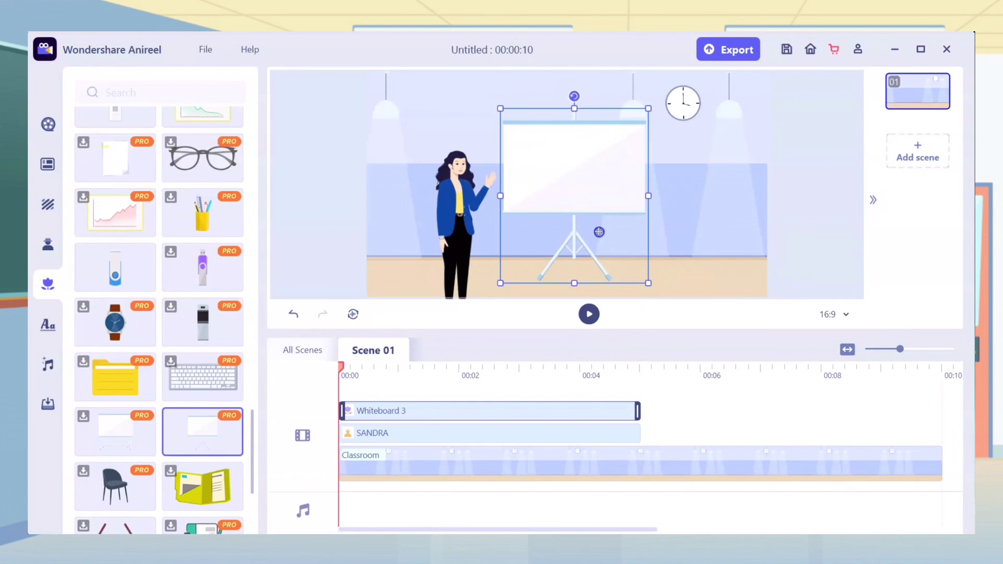
Enlarge the whiteboard further to about half the stage width and center it horizontally on the stage.
{"action": "left_click_drag", "start_coordinate": [649, 283], "coordinate": [687, 329]}
{"action": "left_click_drag", "start_coordinate": [636, 211], "coordinate": [609, 211]}
{"action": "left_click", "coordinate": [472, 104]}
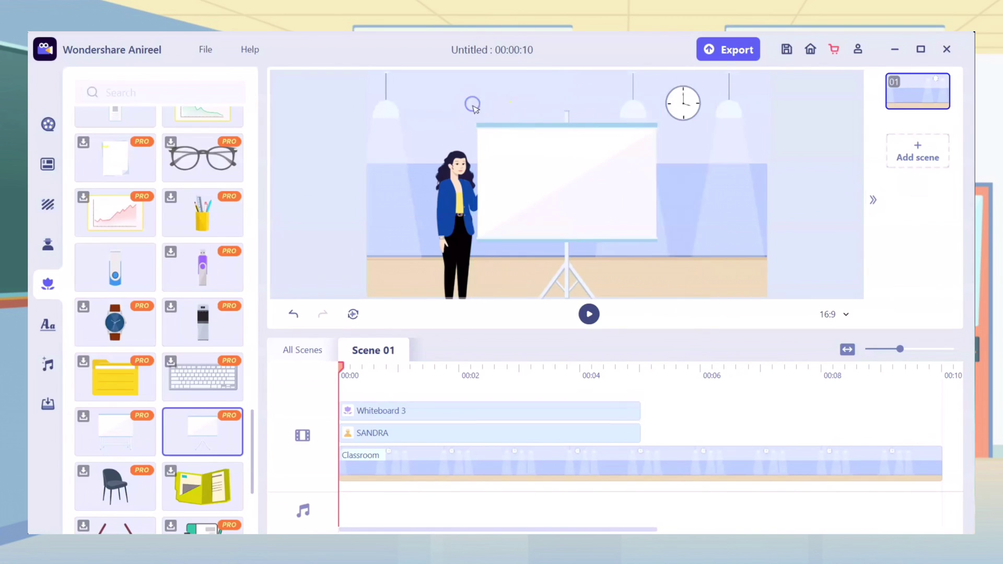
{"action": "left_click", "coordinate": [486, 131]}
{"action": "left_click_drag", "start_coordinate": [473, 108], "coordinate": [464, 104]}
{"action": "left_click_drag", "start_coordinate": [561, 183], "coordinate": [567, 183]}
Delete the character behind the whiteboard and place it again in front, delaying the whiteboard clip's start slightly.
{"action": "left_click_drag", "start_coordinate": [456, 209], "coordinate": [448, 209]}
{"action": "key", "text": "Delete"}
{"action": "left_click_drag", "start_coordinate": [383, 433], "coordinate": [391, 433]}
{"action": "left_click_drag", "start_coordinate": [380, 369], "coordinate": [348, 369]}
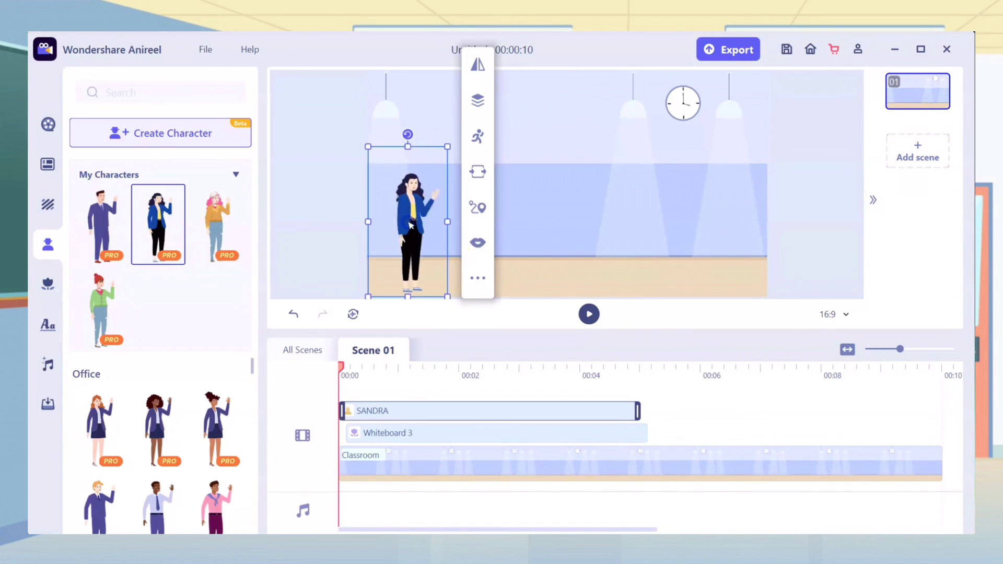
{"action": "scroll", "coordinate": [447, 271], "scroll_direction": "up", "scroll_amount": 4}
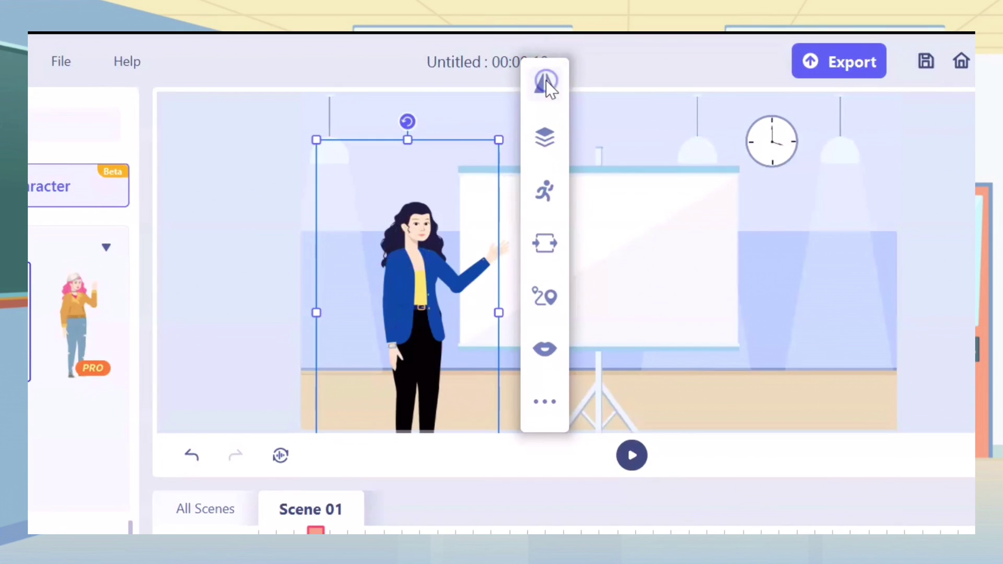
Check the character's layer options and set its pose to Explain.
{"action": "left_click", "coordinate": [532, 99]}
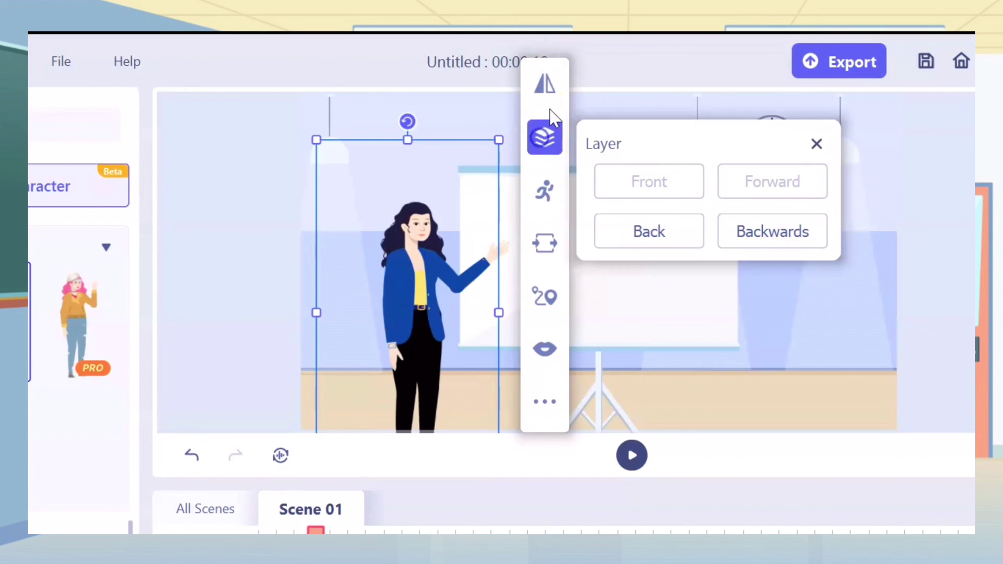
{"action": "left_click", "coordinate": [546, 195]}
{"action": "left_click", "coordinate": [727, 269]}
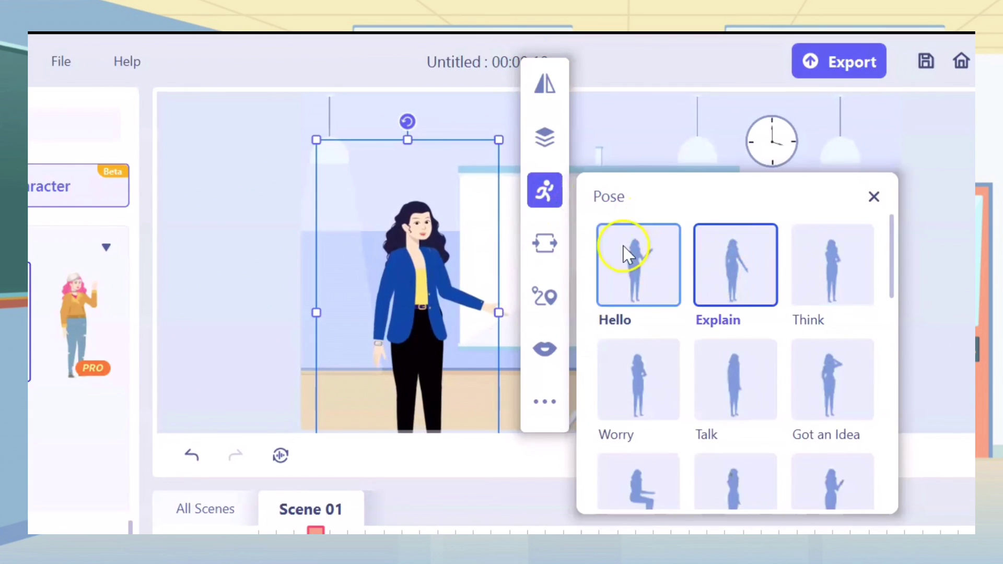
Give the character a Slide Right enter effect and a Reveal Down exit effect, and open its lip-sync options.
{"action": "left_click", "coordinate": [542, 241]}
{"action": "left_click", "coordinate": [666, 293]}
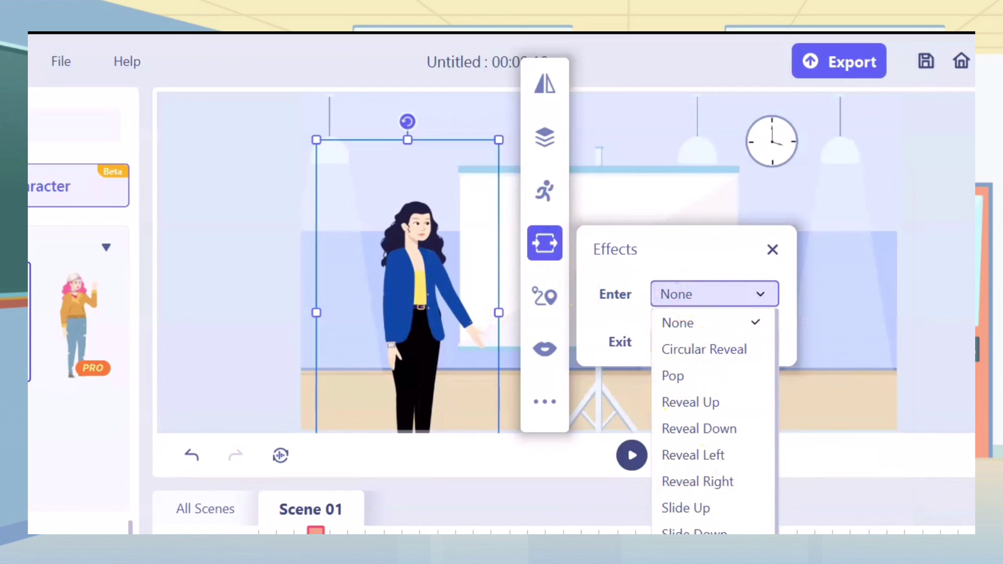
{"action": "left_click", "coordinate": [691, 562]}
{"action": "left_click", "coordinate": [672, 341]}
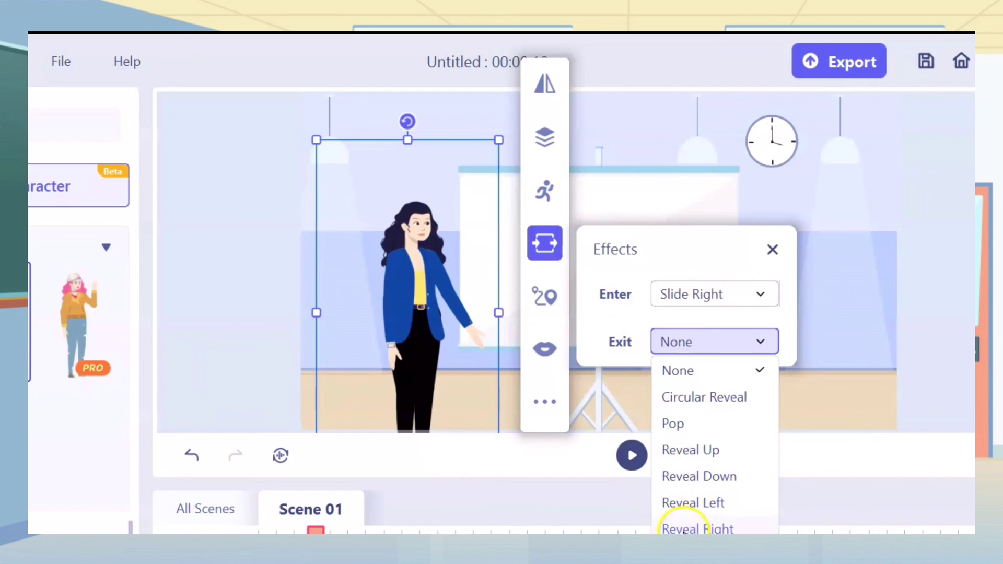
{"action": "left_click", "coordinate": [673, 423]}
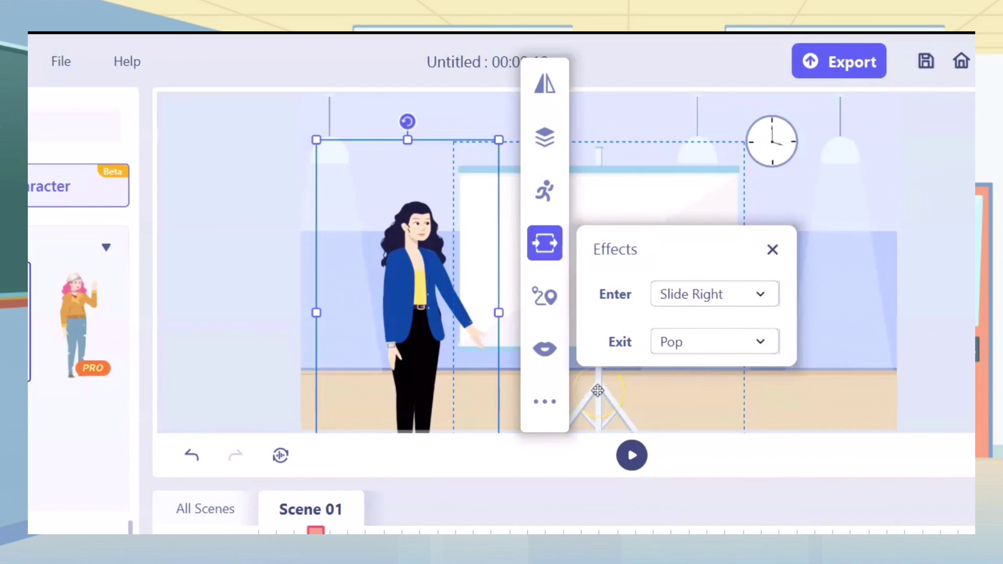
{"action": "left_click", "coordinate": [669, 340]}
{"action": "left_click", "coordinate": [680, 476]}
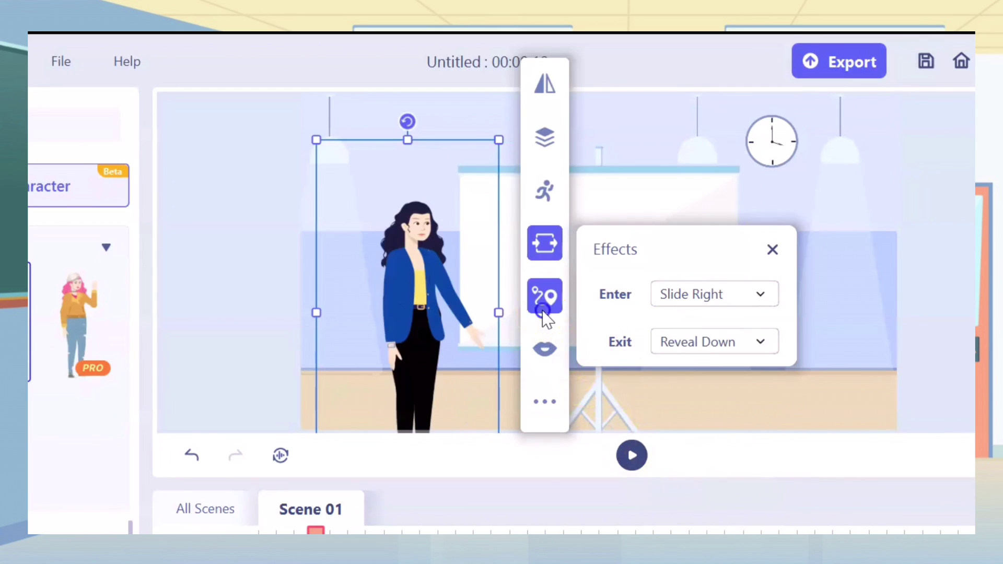
{"action": "left_click", "coordinate": [544, 348]}
Add the potted cactus prop to the scene and place it on the floor near the right edge of the stage.
{"action": "left_click", "coordinate": [47, 283]}
{"action": "scroll", "coordinate": [253, 219], "scroll_direction": "down", "scroll_amount": 10}
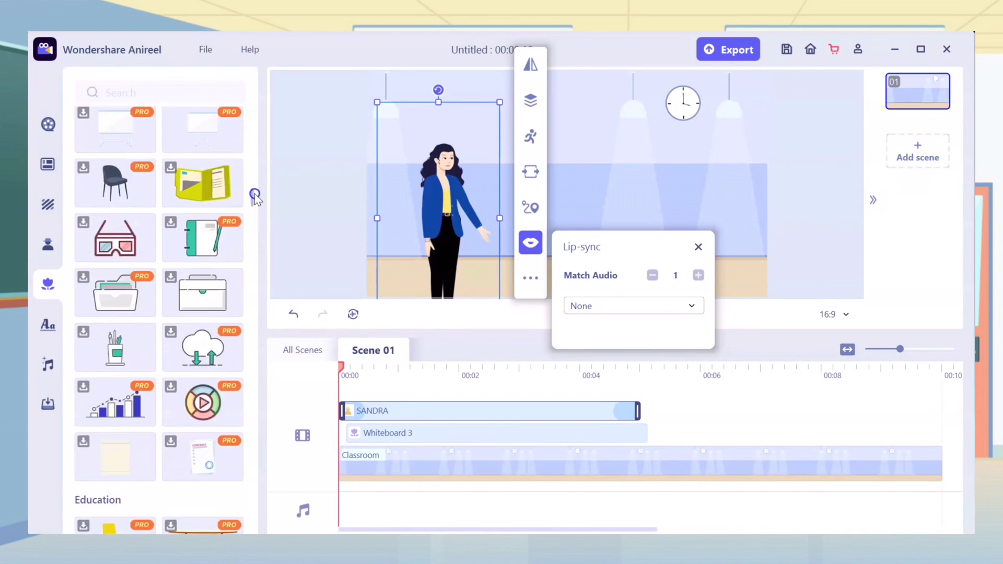
{"action": "left_click", "coordinate": [590, 245]}
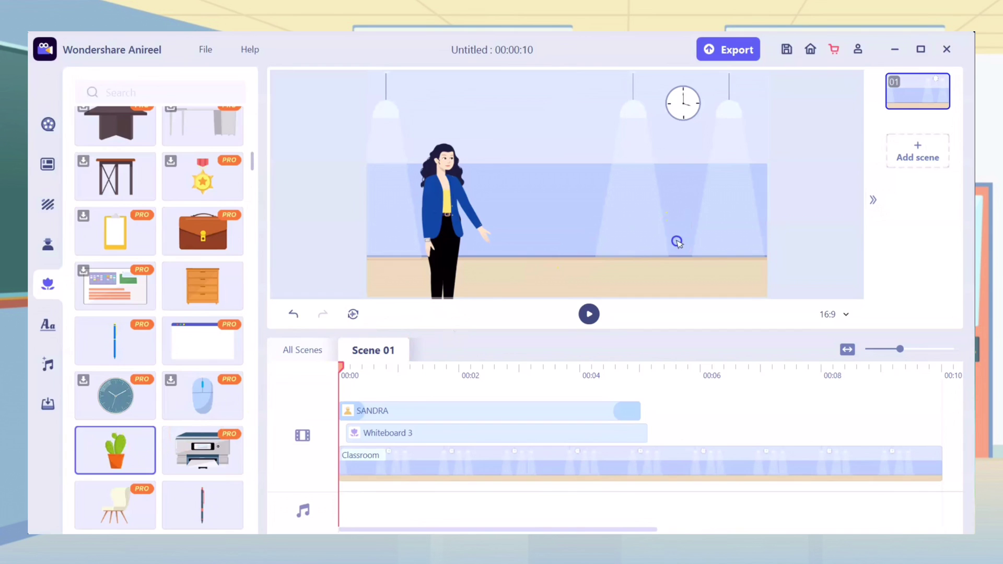
{"action": "left_click_drag", "start_coordinate": [677, 242], "coordinate": [721, 252]}
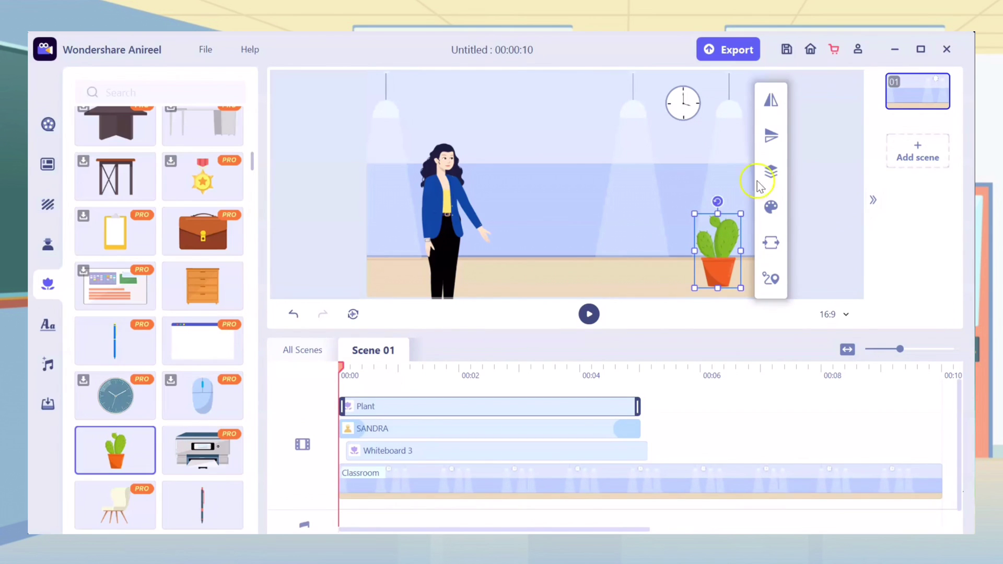
Give the potted cactus a Slide Left enter effect and, after trying Reveal Left and Slide Down, a Slide Right exit effect.
{"action": "left_click", "coordinate": [771, 242]}
{"action": "left_click", "coordinate": [885, 277]}
{"action": "left_click", "coordinate": [867, 455]}
{"action": "left_click", "coordinate": [878, 308]}
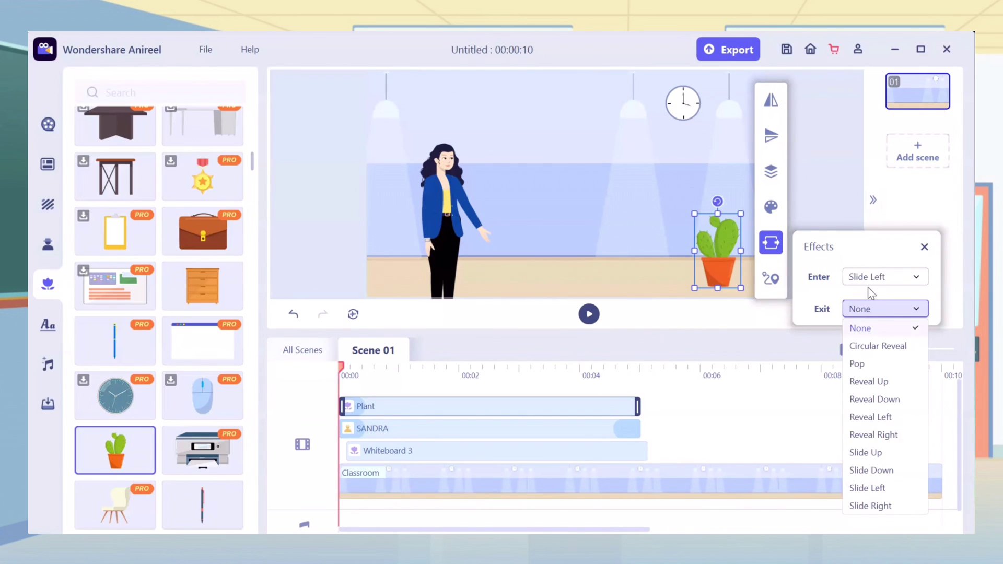
{"action": "left_click", "coordinate": [878, 417]}
{"action": "left_click", "coordinate": [871, 308]}
{"action": "left_click", "coordinate": [888, 471]}
{"action": "left_click", "coordinate": [884, 309]}
{"action": "left_click", "coordinate": [871, 506]}
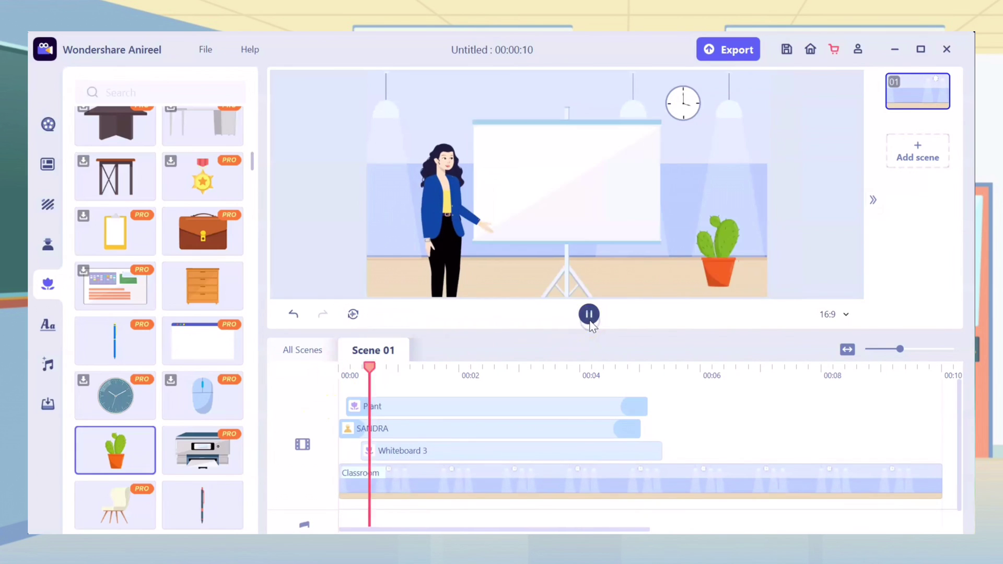
Give the whiteboard a Slide Up enter effect and a Slide Down exit effect, and move the playhead near the scene's start.
{"action": "left_click", "coordinate": [780, 277]}
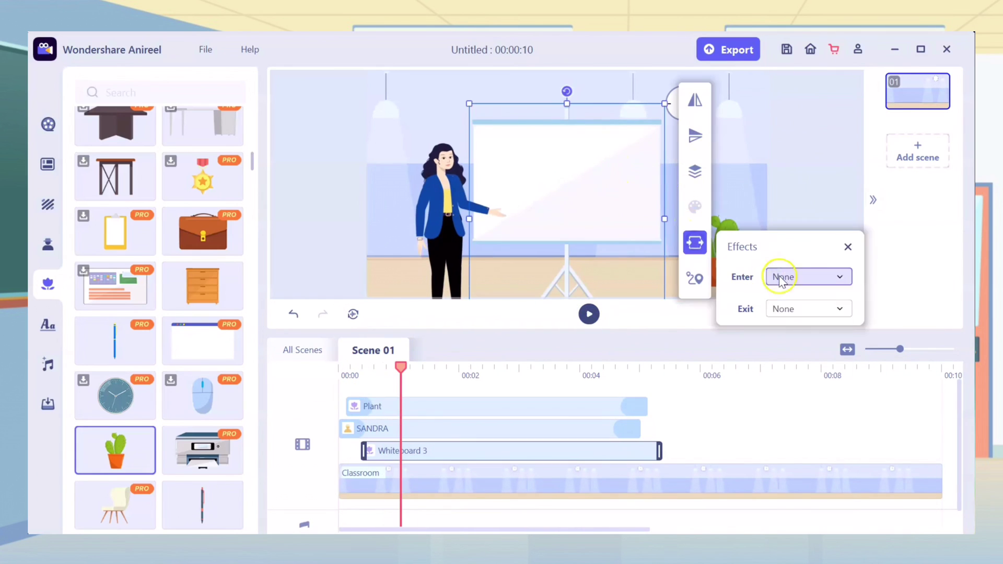
{"action": "left_click", "coordinate": [783, 420]}
{"action": "left_click", "coordinate": [786, 308]}
{"action": "left_click", "coordinate": [790, 471]}
{"action": "left_click", "coordinate": [354, 369]}
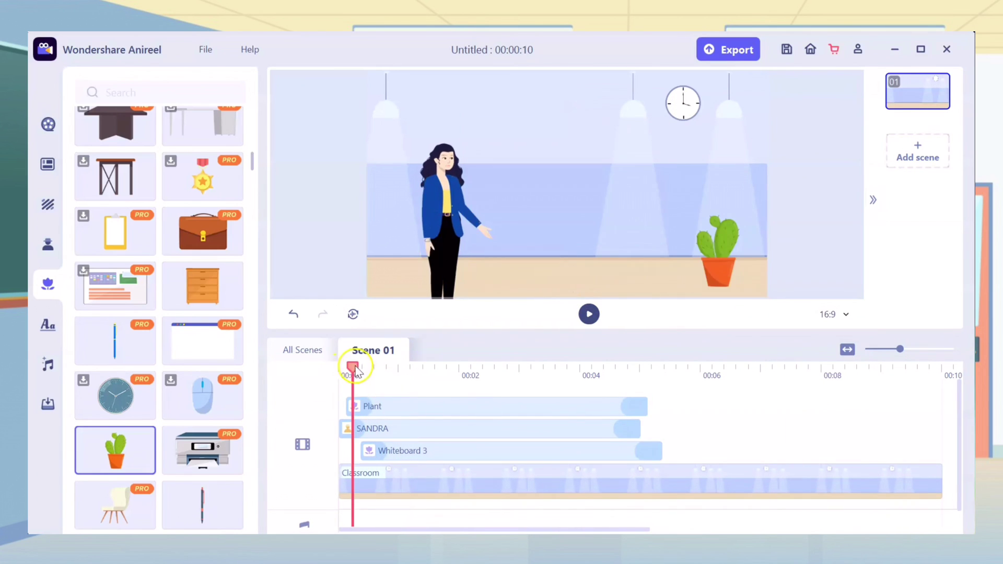
Preview the start of the scene and select the woman character on the stage.
{"action": "left_click", "coordinate": [588, 316]}
{"action": "left_click", "coordinate": [588, 321]}
{"action": "left_click", "coordinate": [405, 159]}
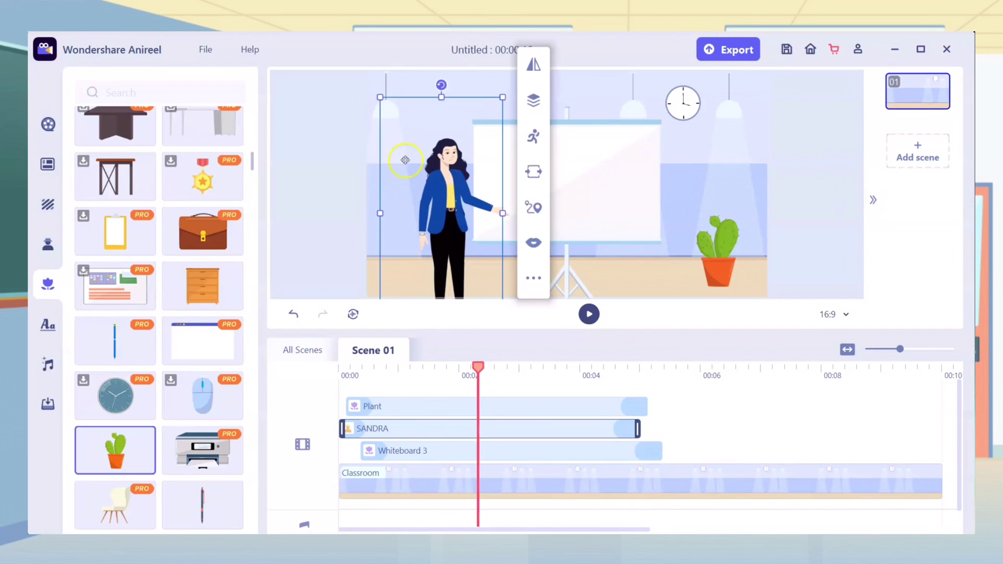
{"action": "mouse_move", "coordinate": [405, 159]}
{"action": "left_mouse_down"}
{"action": "mouse_move", "coordinate": [413, 166]}
{"action": "mouse_move", "coordinate": [403, 167]}
{"action": "left_mouse_up"}
Add the title "Having trouble with your animation videos?" and reposition it and the whiteboard so the text sits centred on the board.
{"action": "left_click", "coordinate": [48, 244]}
{"action": "left_click", "coordinate": [47, 324]}
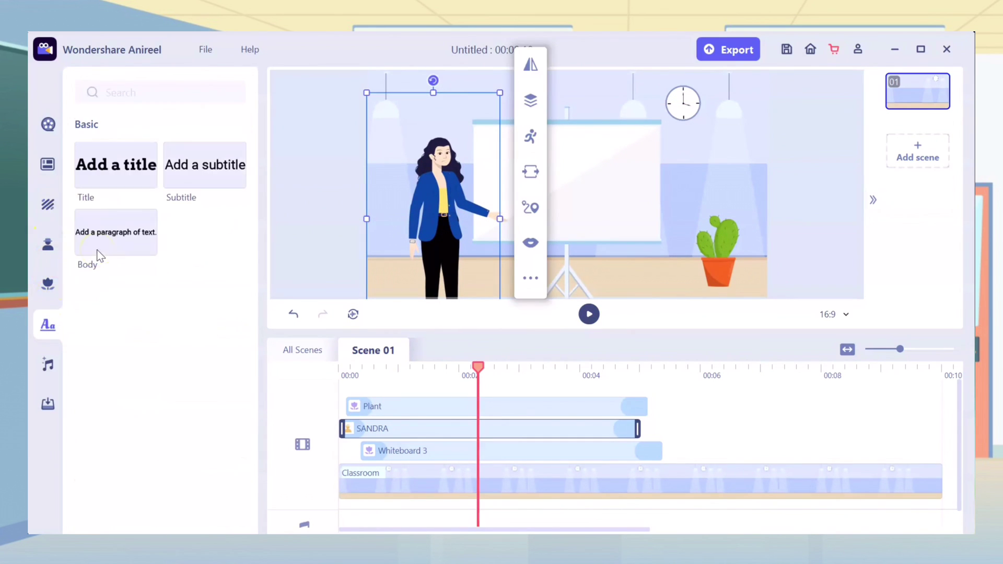
{"action": "left_click_drag", "start_coordinate": [116, 165], "coordinate": [553, 170]}
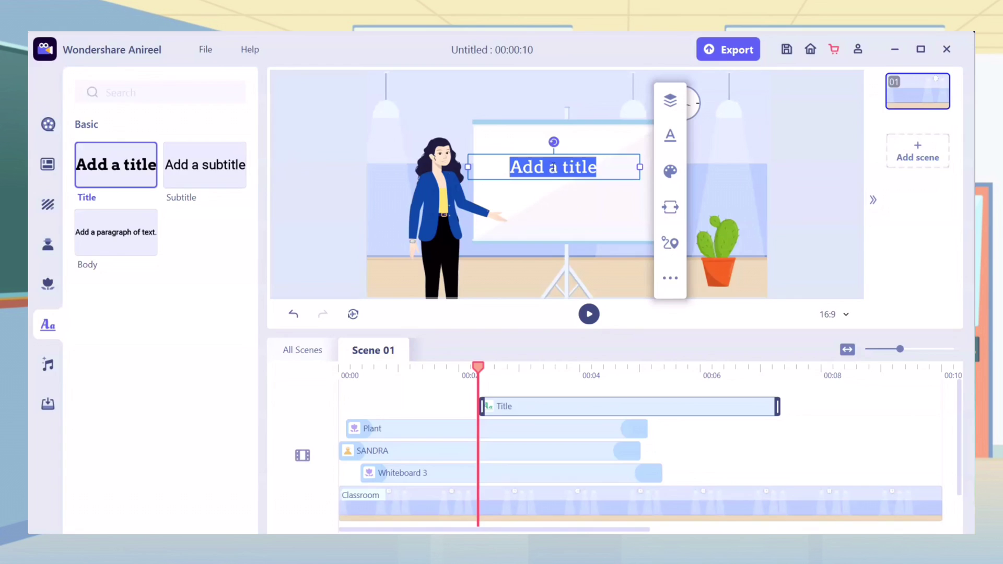
{"action": "type", "text": "Having trouble with your animatuin"}
{"action": "key", "text": "BackSpace"}
{"action": "key", "text": "BackSpace"}
{"action": "key", "text": "BackSpace"}
{"action": "key", "text": "BackSpace"}
{"action": "type", "text": "ion videos?"}
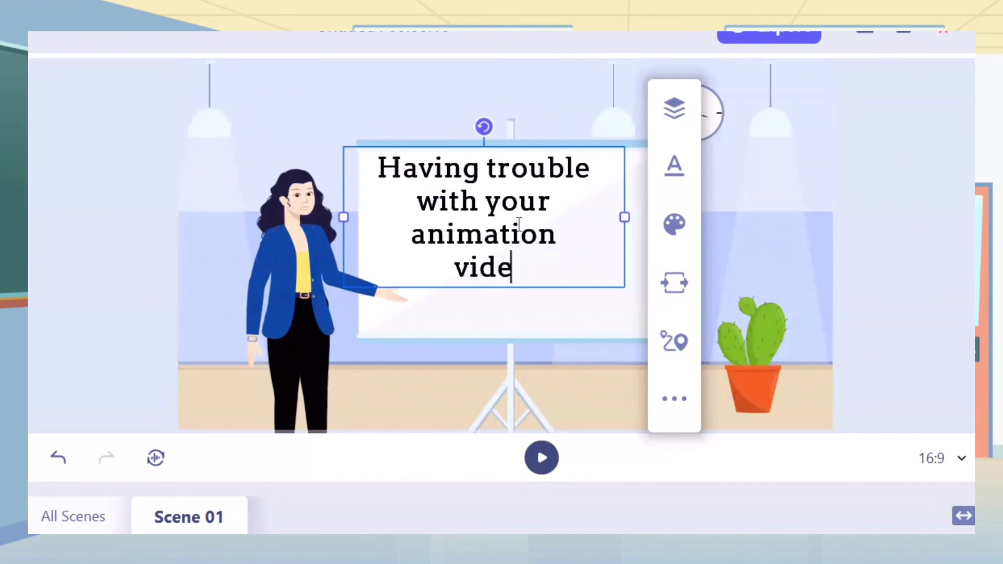
{"action": "left_click", "coordinate": [65, 460]}
{"action": "left_click_drag", "start_coordinate": [499, 255], "coordinate": [543, 285]}
Set the title's font to Raleway-Bold and its size to 90.
{"action": "left_click", "coordinate": [718, 167]}
{"action": "left_click", "coordinate": [840, 212]}
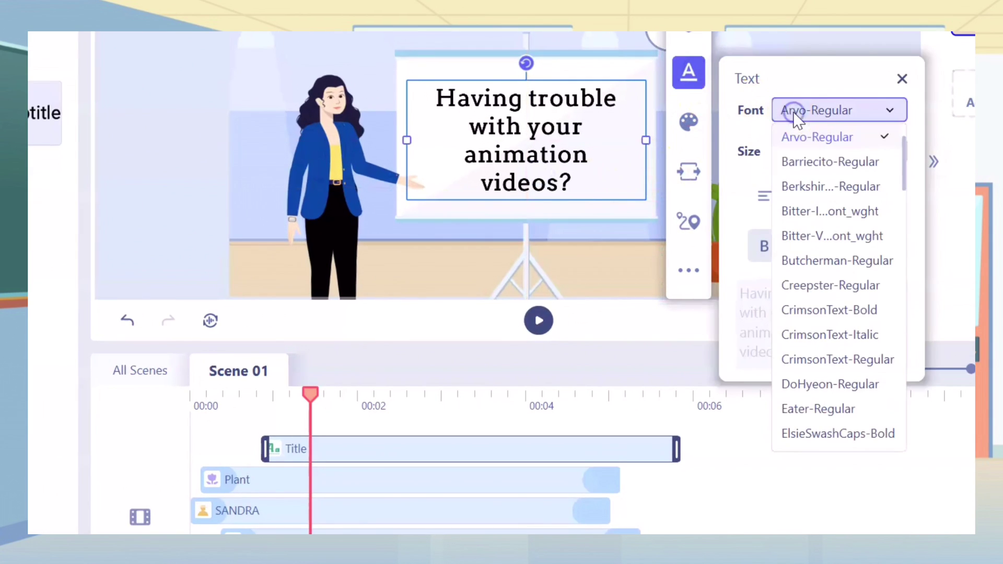
{"action": "left_click_drag", "start_coordinate": [903, 163], "coordinate": [887, 430]}
{"action": "left_click", "coordinate": [841, 161]}
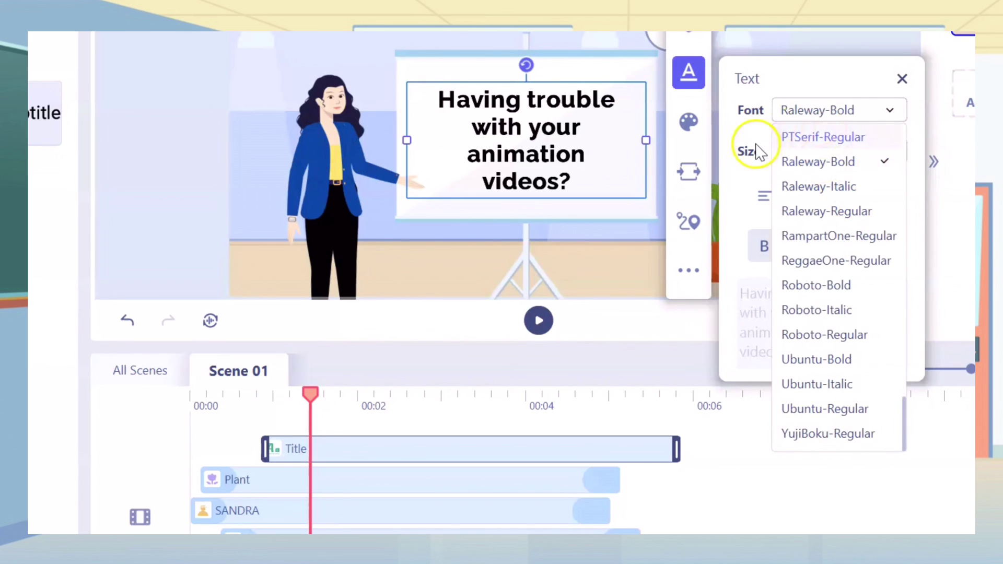
{"action": "left_click", "coordinate": [817, 153]}
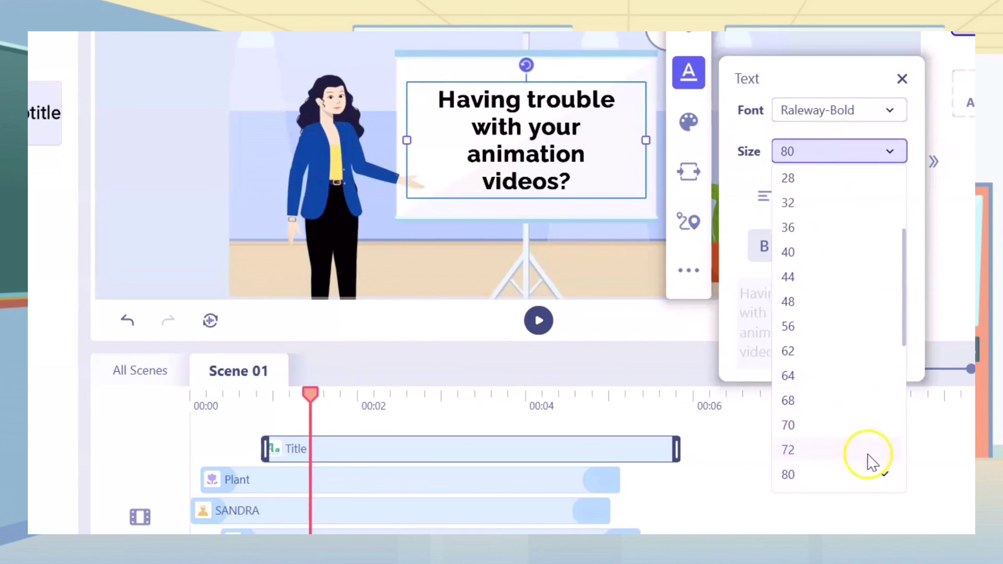
{"action": "left_click", "coordinate": [895, 384]}
{"action": "left_click", "coordinate": [741, 179]}
Centre the title text and turn off bold, after trying left and right alignment, italic and underline.
{"action": "left_click", "coordinate": [765, 196]}
{"action": "left_click", "coordinate": [821, 195]}
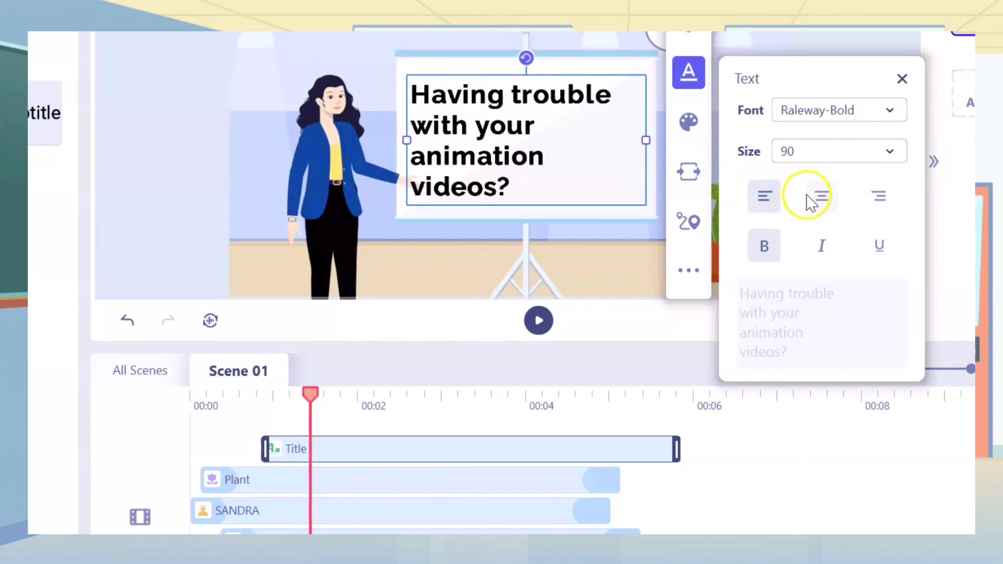
{"action": "left_click", "coordinate": [878, 196]}
{"action": "left_click", "coordinate": [821, 196]}
{"action": "left_click", "coordinate": [879, 246]}
{"action": "left_click", "coordinate": [764, 246]}
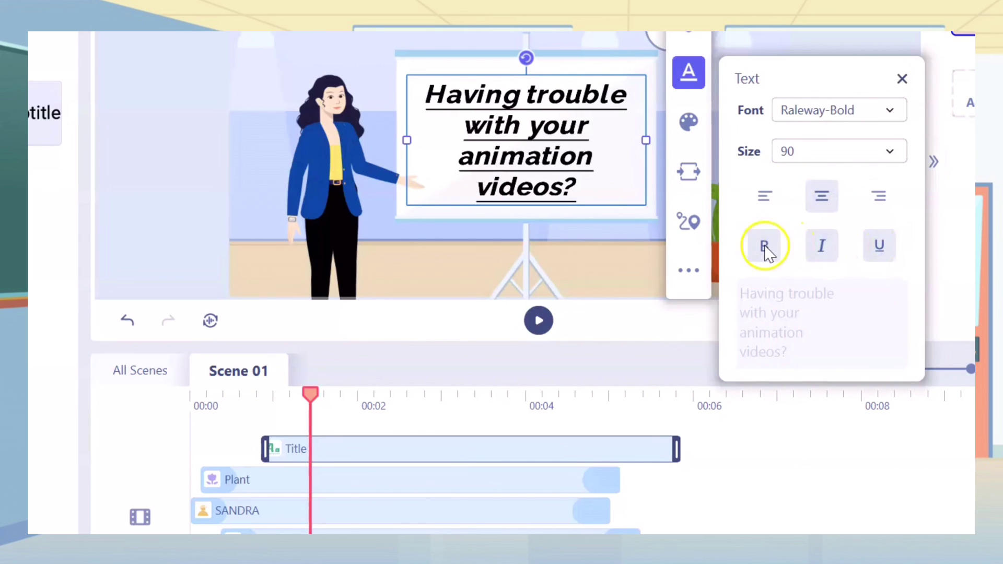
{"action": "left_click", "coordinate": [821, 245]}
{"action": "left_click", "coordinate": [880, 244]}
Try dark blue and light blue on the title text, and set its colour back to black.
{"action": "left_click", "coordinate": [688, 122]}
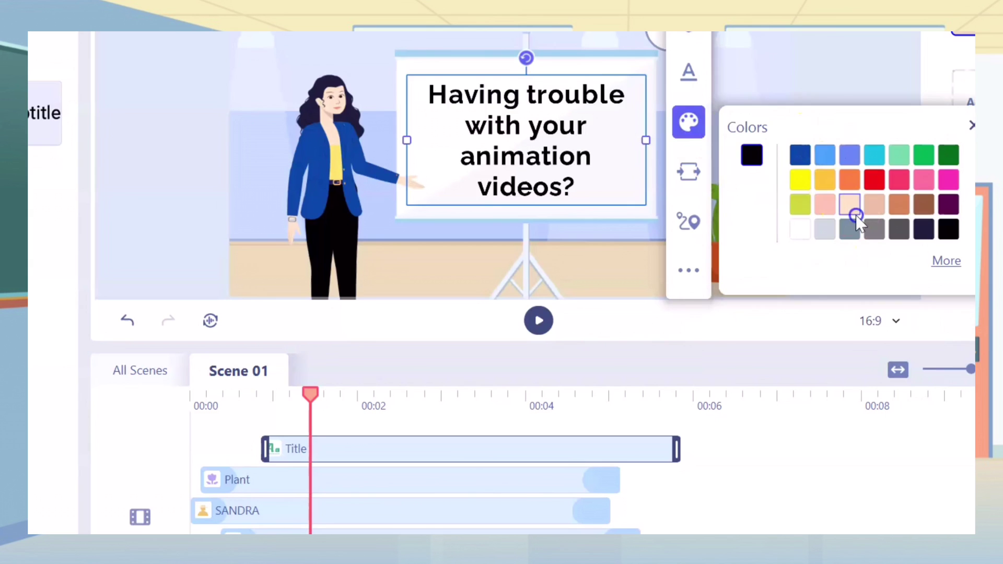
{"action": "left_click", "coordinate": [800, 156]}
{"action": "left_click", "coordinate": [830, 156]}
{"action": "left_click", "coordinate": [802, 153]}
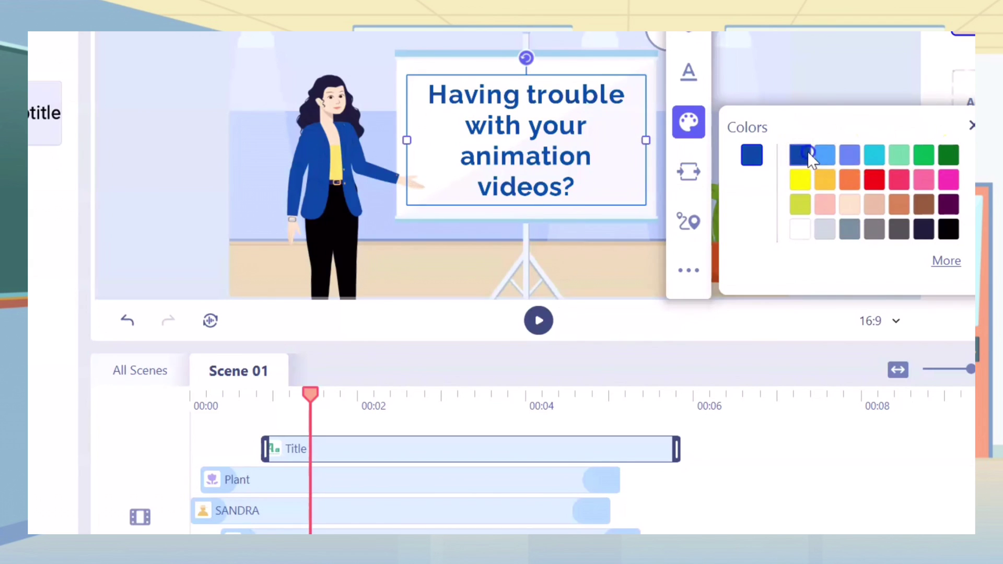
{"action": "left_click", "coordinate": [949, 230]}
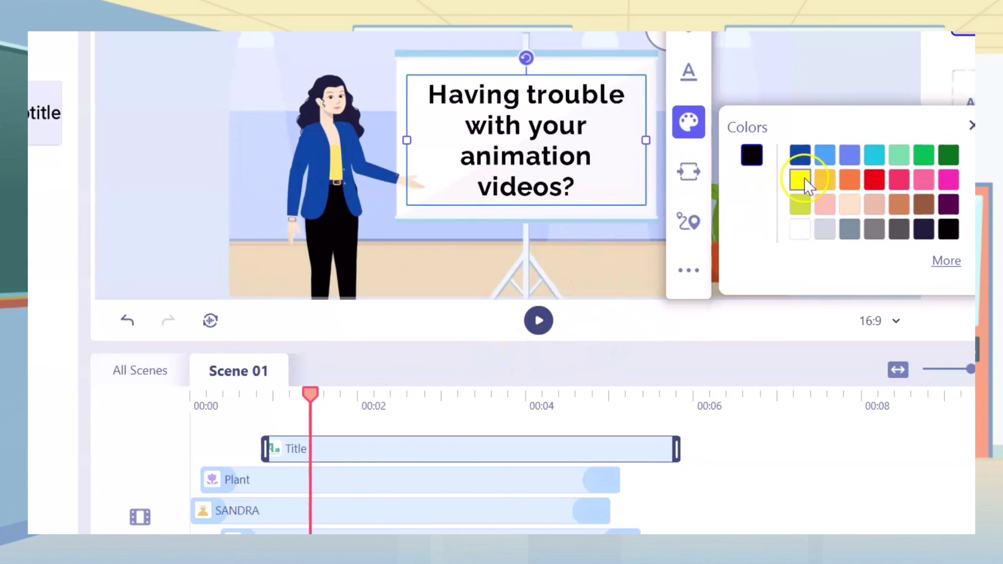
Move the title clip earlier on the timeline so it starts shortly after the whiteboard clip.
{"action": "left_click_drag", "start_coordinate": [309, 404], "coordinate": [237, 406]}
{"action": "left_click_drag", "start_coordinate": [334, 447], "coordinate": [321, 447]}
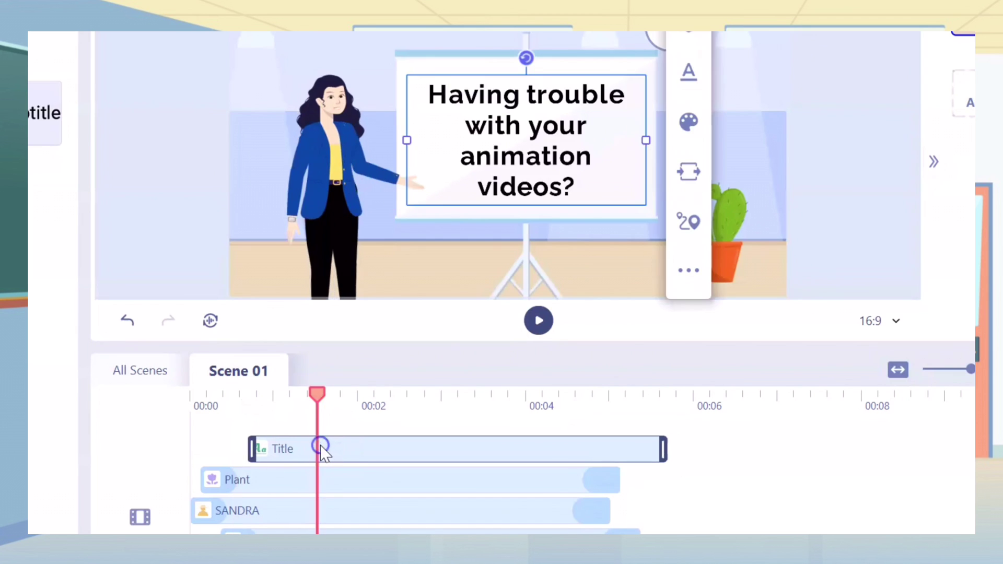
{"action": "left_click_drag", "start_coordinate": [317, 398], "coordinate": [170, 391]}
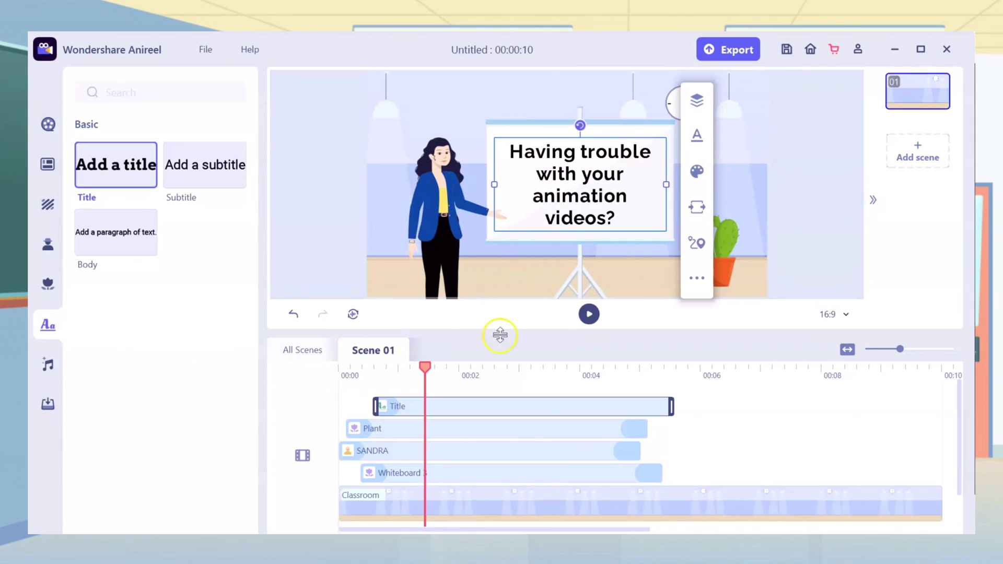
Give the title a Pop enter effect and preview the scene.
{"action": "left_click", "coordinate": [697, 207]}
{"action": "left_click", "coordinate": [811, 242]}
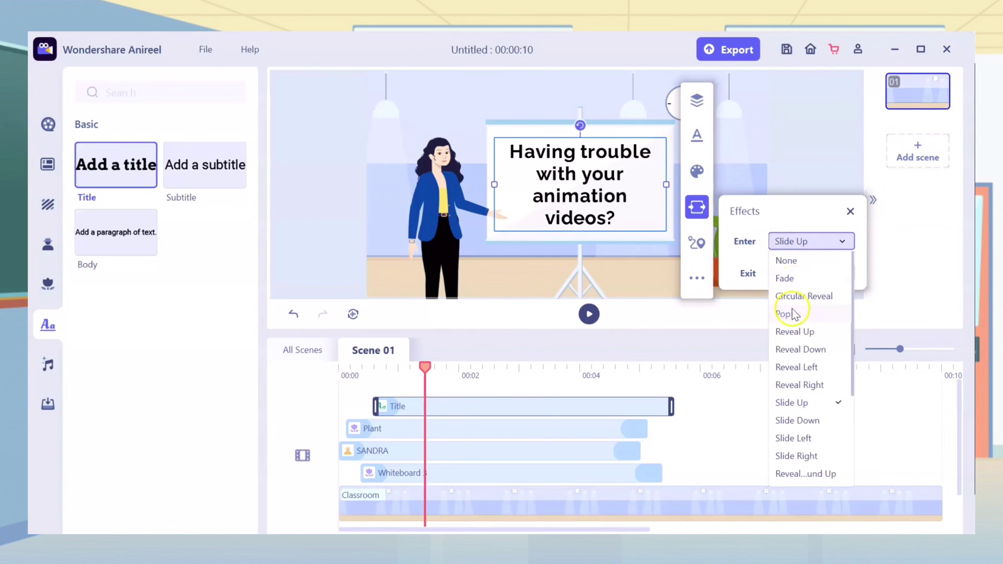
{"action": "left_click", "coordinate": [790, 313]}
{"action": "left_click", "coordinate": [588, 314]}
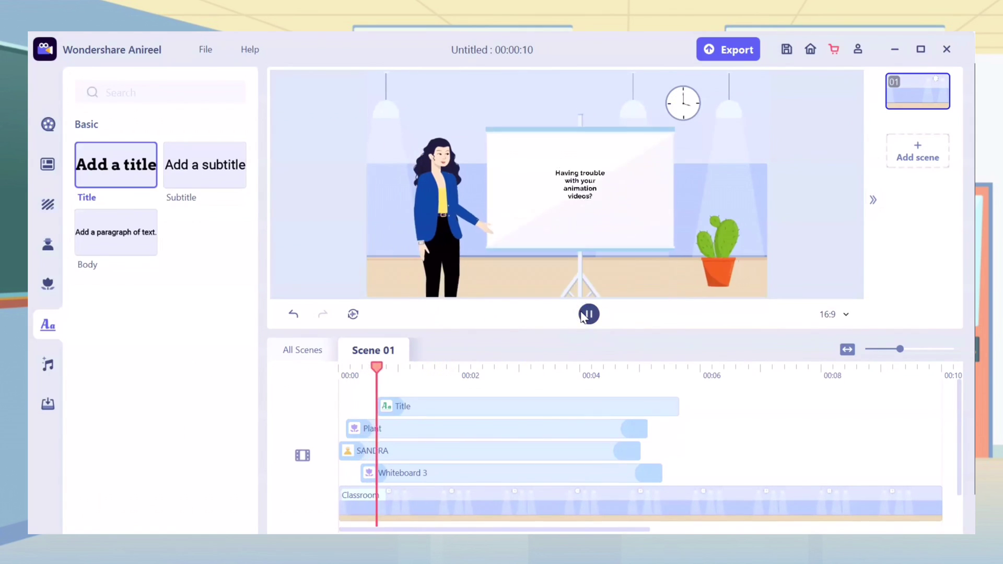
Generate a text-to-speech voiceover saying "Having trouble with your animation videos?" with the Nancy voice and a raised pitch, and add it to the timeline.
{"action": "left_click", "coordinate": [352, 316]}
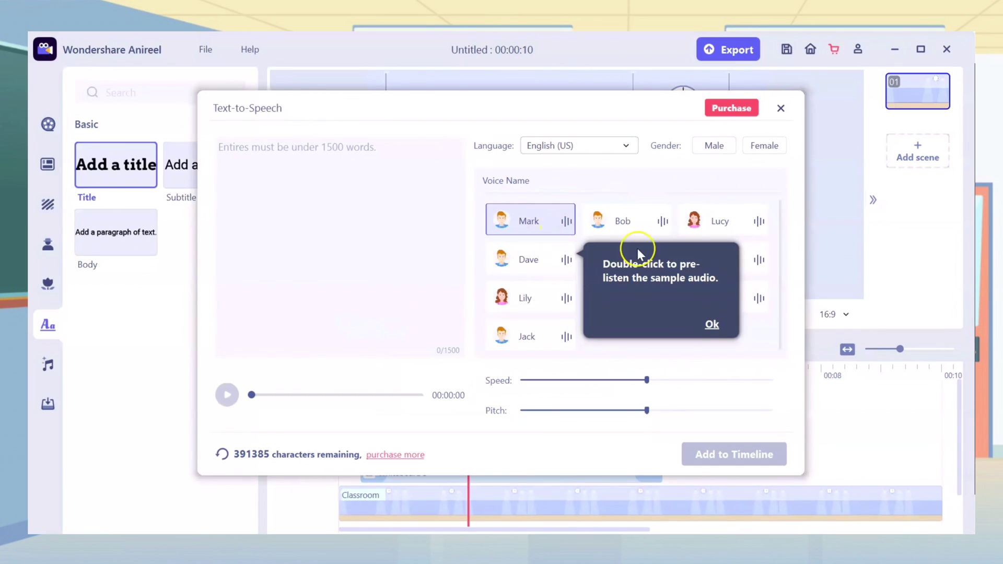
{"action": "left_click", "coordinate": [711, 324]}
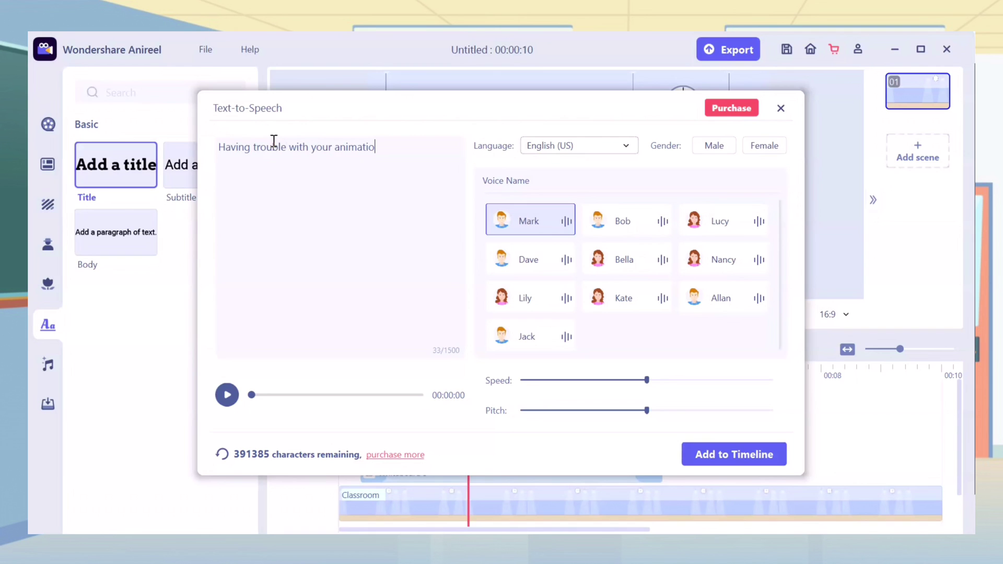
{"action": "left_click", "coordinate": [698, 246]}
{"action": "left_click", "coordinate": [227, 395]}
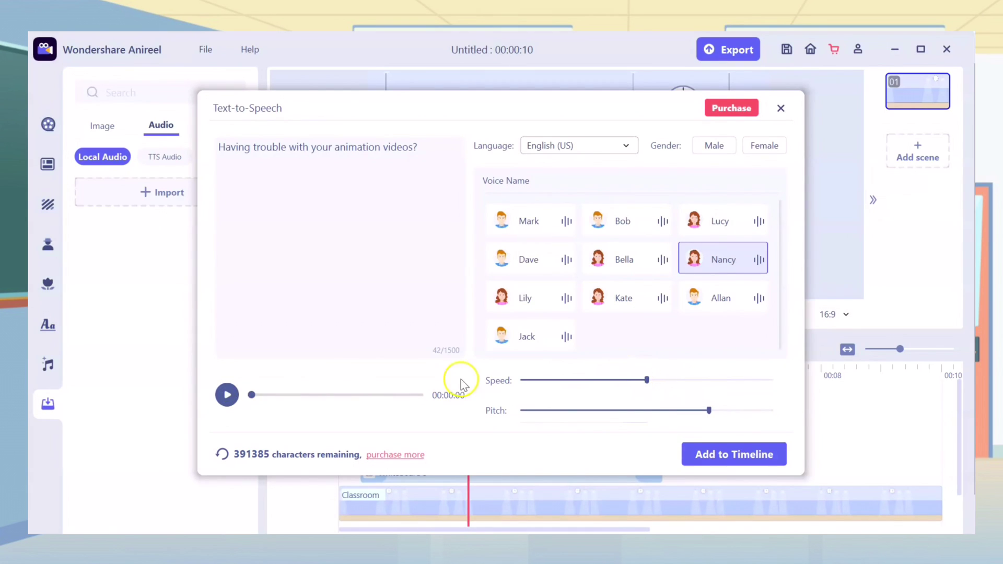
{"action": "left_click", "coordinate": [717, 455]}
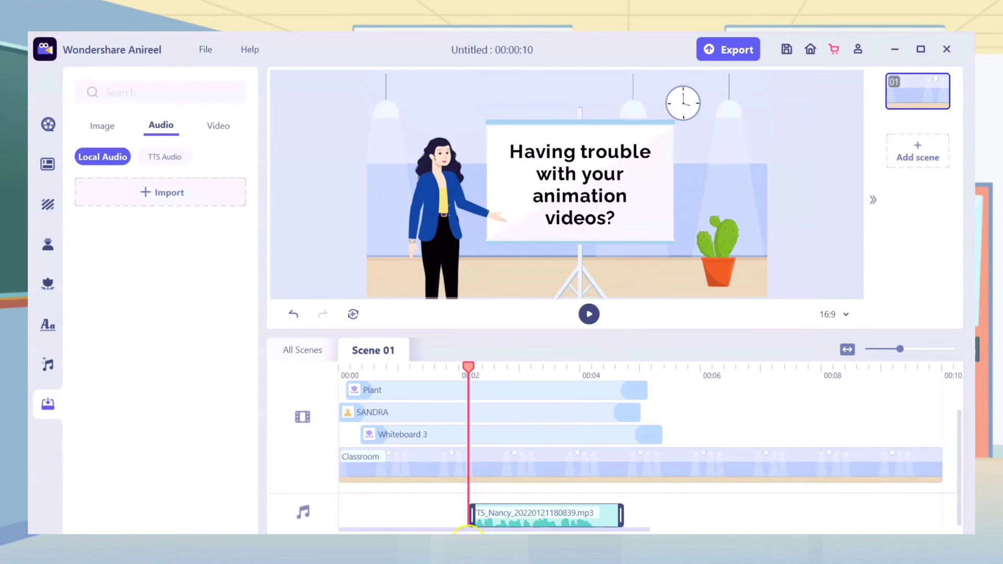
Move the voiceover clip earlier so it starts together with the title clip, and preview the scene.
{"action": "left_click_drag", "start_coordinate": [468, 525], "coordinate": [411, 513]}
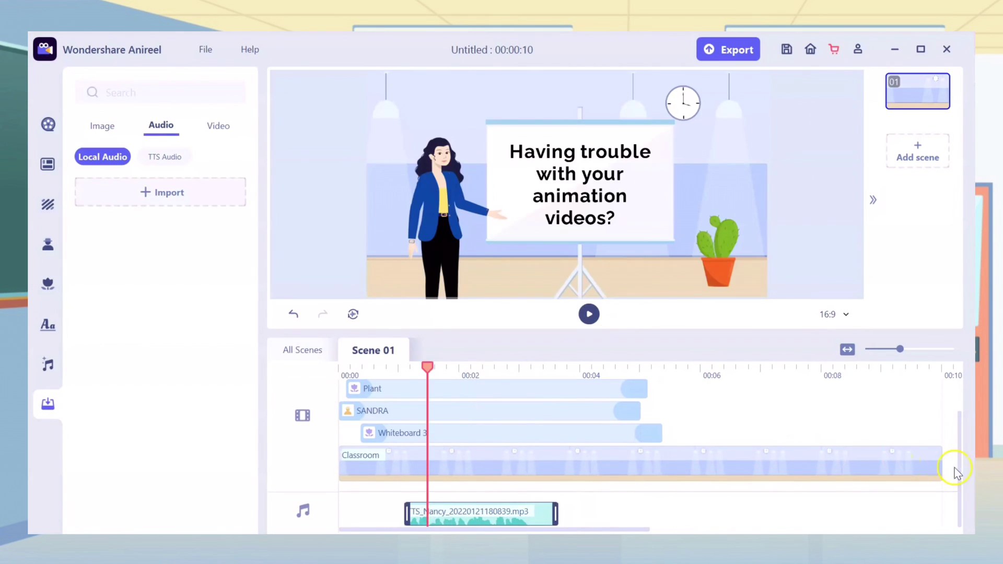
{"action": "mouse_move", "coordinate": [959, 420]}
{"action": "left_mouse_down"}
{"action": "mouse_move", "coordinate": [958, 387]}
{"action": "mouse_move", "coordinate": [963, 434]}
{"action": "left_mouse_up"}
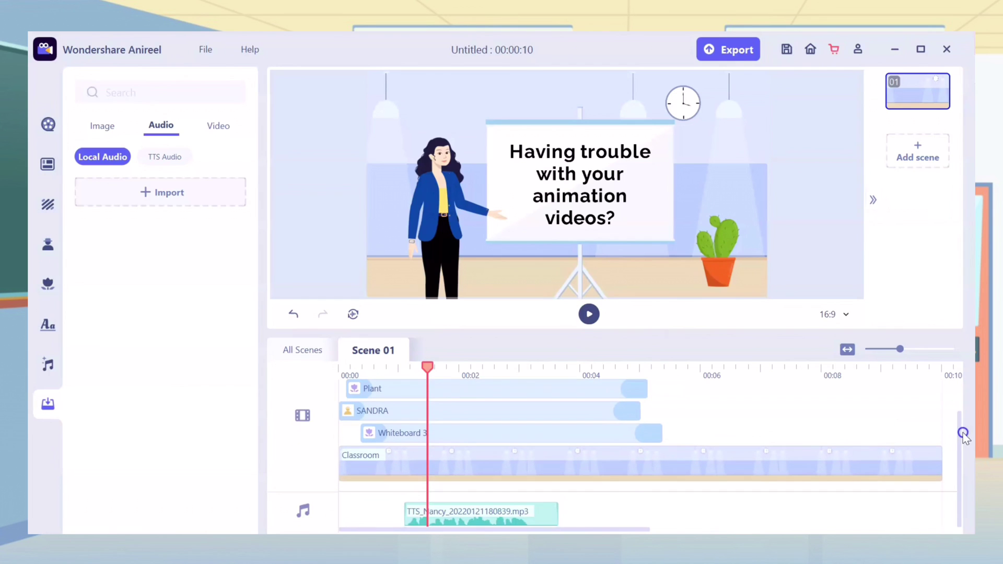
{"action": "left_click_drag", "start_coordinate": [478, 515], "coordinate": [456, 515]}
{"action": "left_click", "coordinate": [358, 363]}
{"action": "left_click", "coordinate": [588, 314]}
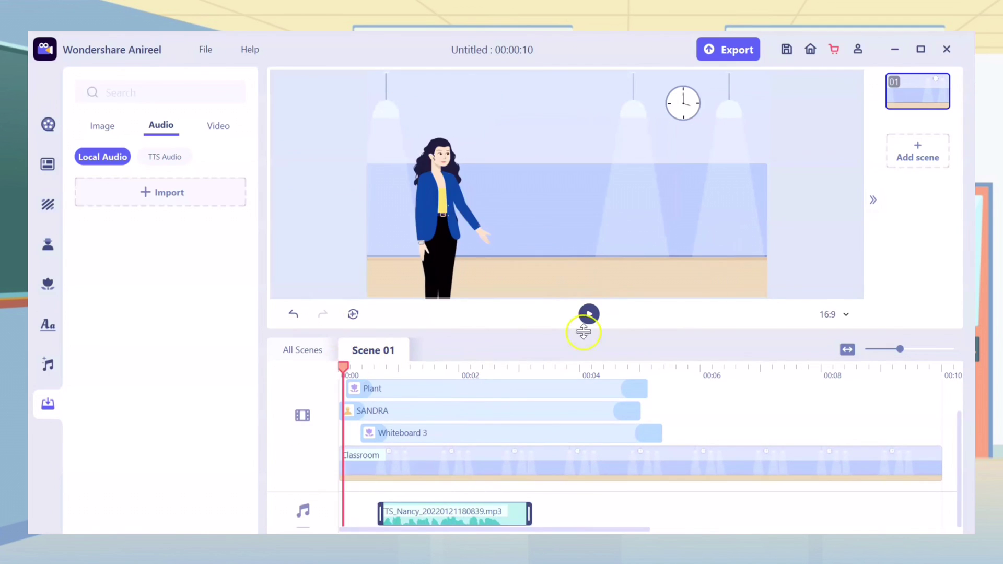
Match the woman character's lip-sync to the Nancy voiceover audio and preview the scene.
{"action": "left_click", "coordinate": [451, 197]}
{"action": "left_click", "coordinate": [530, 243]}
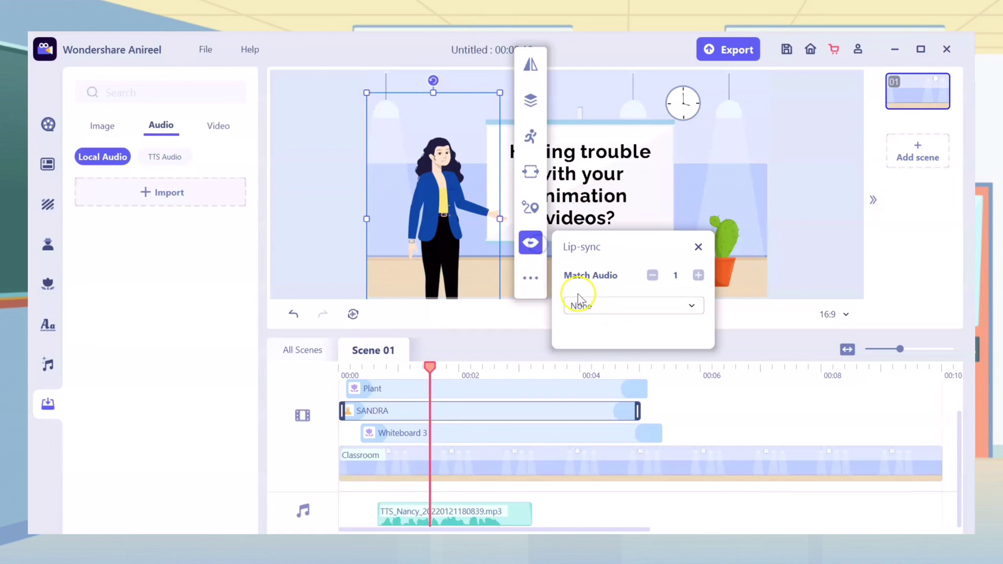
{"action": "left_click", "coordinate": [699, 247]}
{"action": "left_click", "coordinate": [367, 367]}
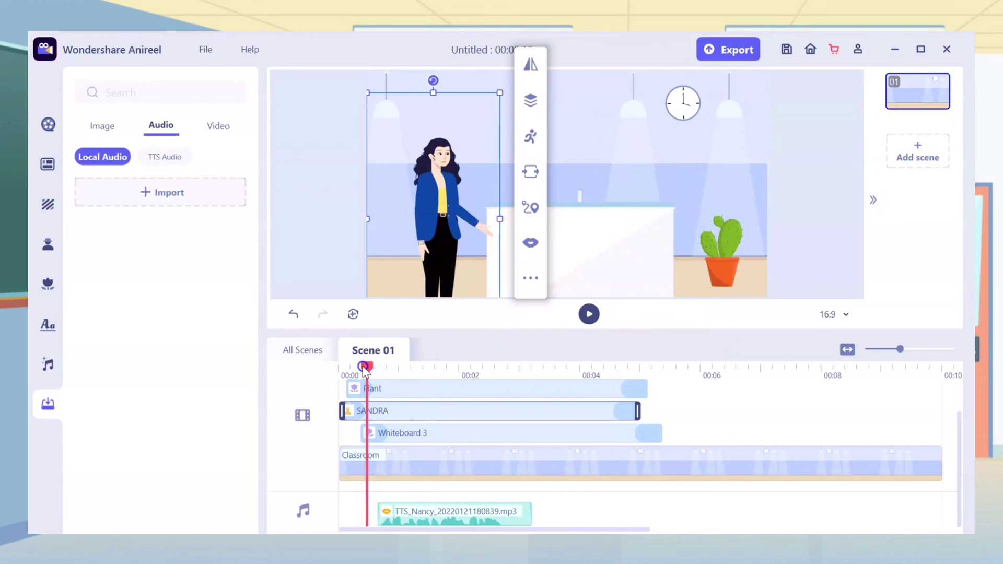
{"action": "left_click", "coordinate": [589, 314]}
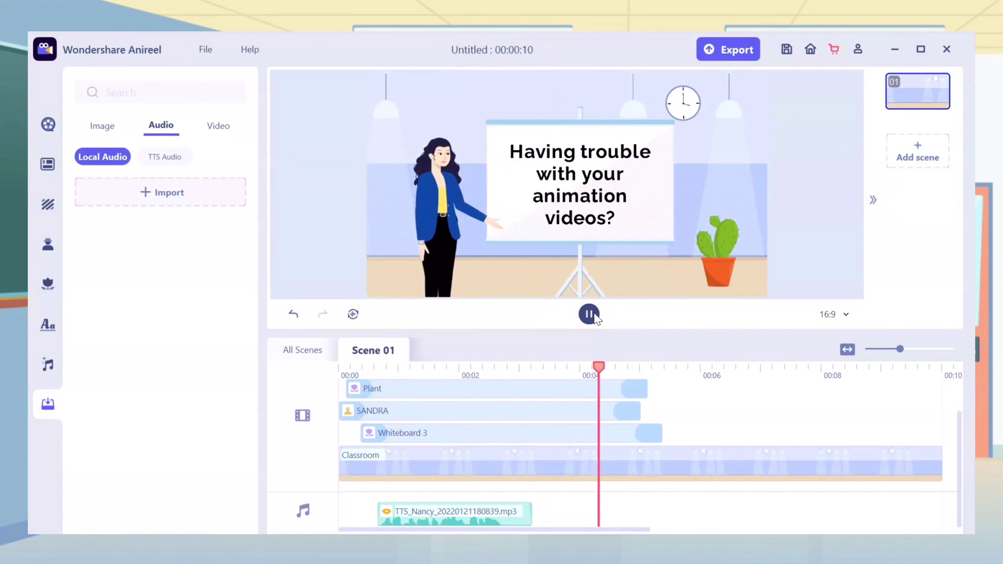
Give the title a Reveal Down exit effect.
{"action": "left_click", "coordinate": [580, 181]}
{"action": "left_click", "coordinate": [697, 207]}
{"action": "left_click", "coordinate": [783, 272]}
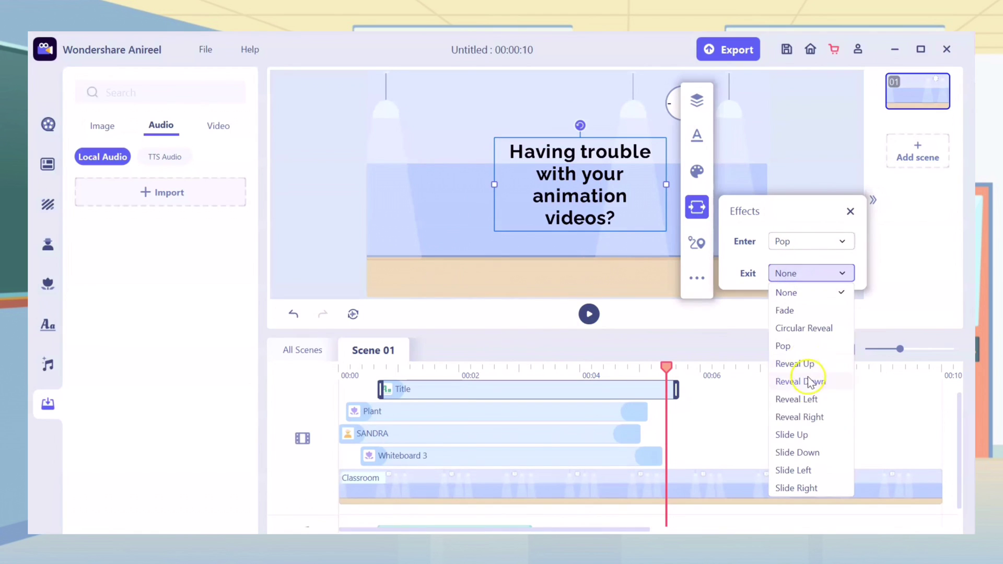
{"action": "left_click", "coordinate": [800, 382]}
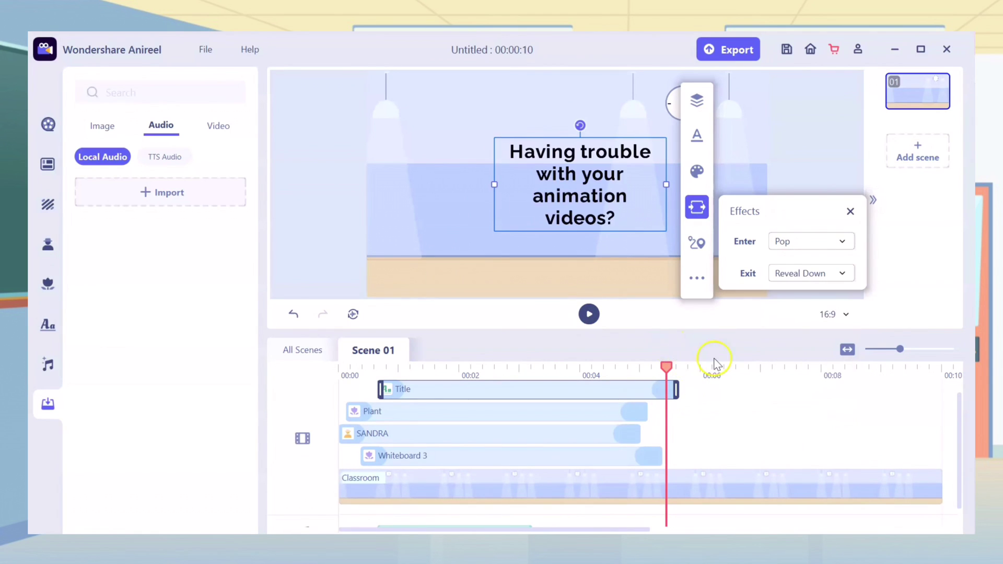
Trim the classroom background clip so the scene lasts about 3 seconds, and preview the scene.
{"action": "left_click", "coordinate": [886, 349]}
{"action": "scroll", "coordinate": [634, 371], "scroll_direction": "right", "scroll_amount": 1}
{"action": "left_click", "coordinate": [634, 368]}
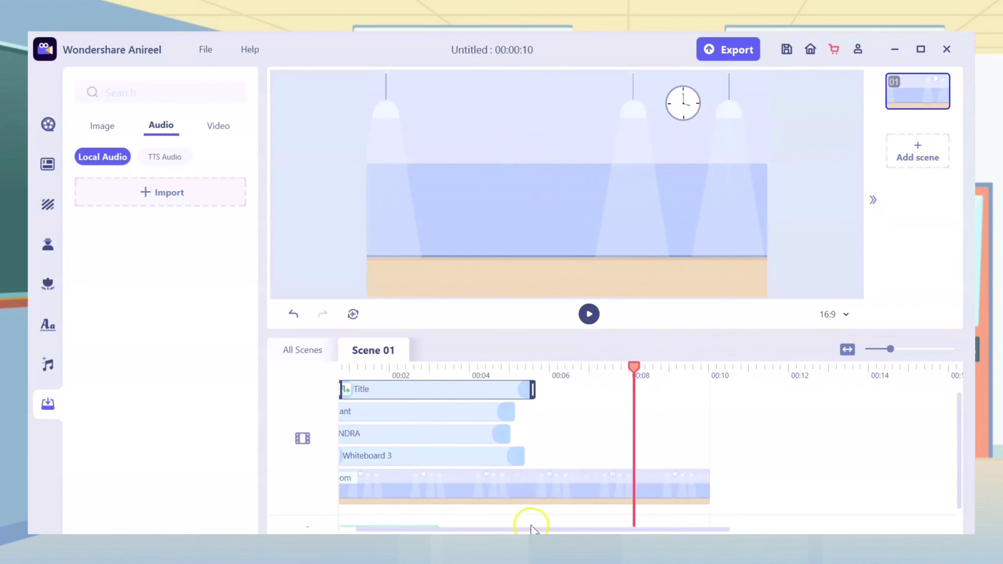
{"action": "left_click_drag", "start_coordinate": [466, 530], "coordinate": [447, 530]}
{"action": "left_click", "coordinate": [487, 366]}
{"action": "scroll", "coordinate": [820, 440], "scroll_direction": "down", "scroll_amount": 1}
{"action": "left_click_drag", "start_coordinate": [735, 464], "coordinate": [470, 491]}
{"action": "left_click", "coordinate": [589, 314]}
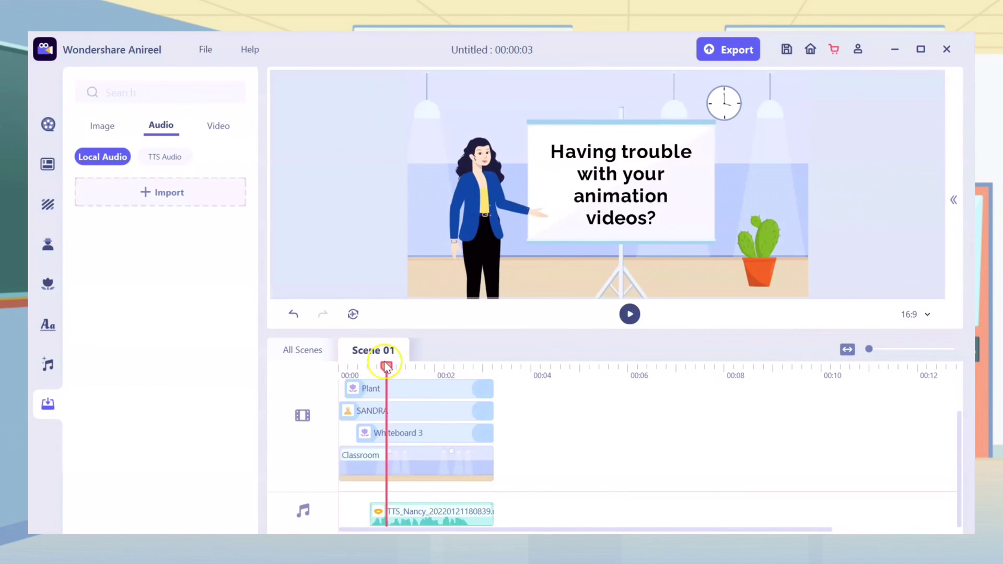
{"action": "left_click", "coordinate": [492, 405]}
{"action": "left_click", "coordinate": [628, 311]}
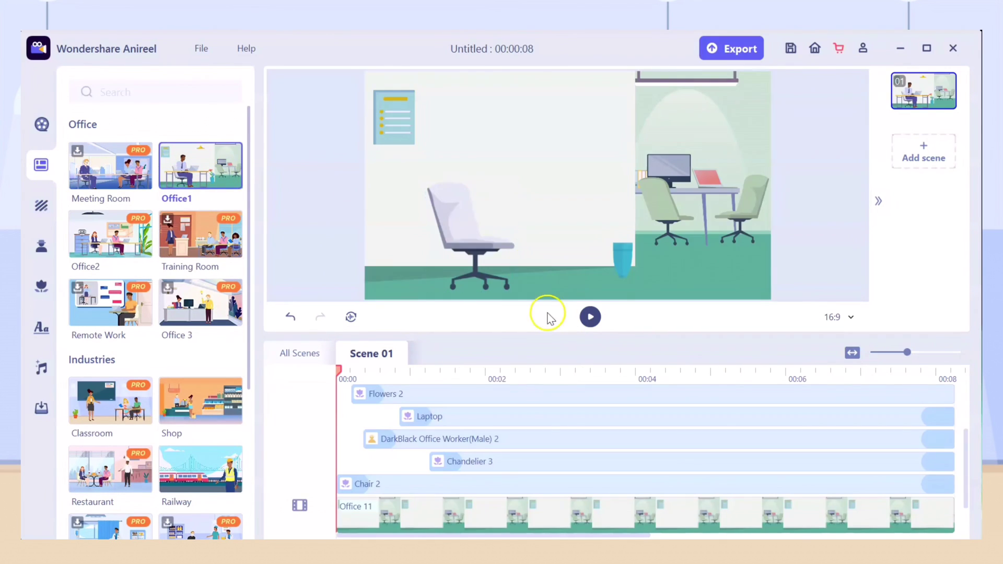
Add and preview the Office1 template scene in a new project, and recolour its desk with slate grey legs and a light peach tabletop.
{"action": "left_click", "coordinate": [590, 317]}
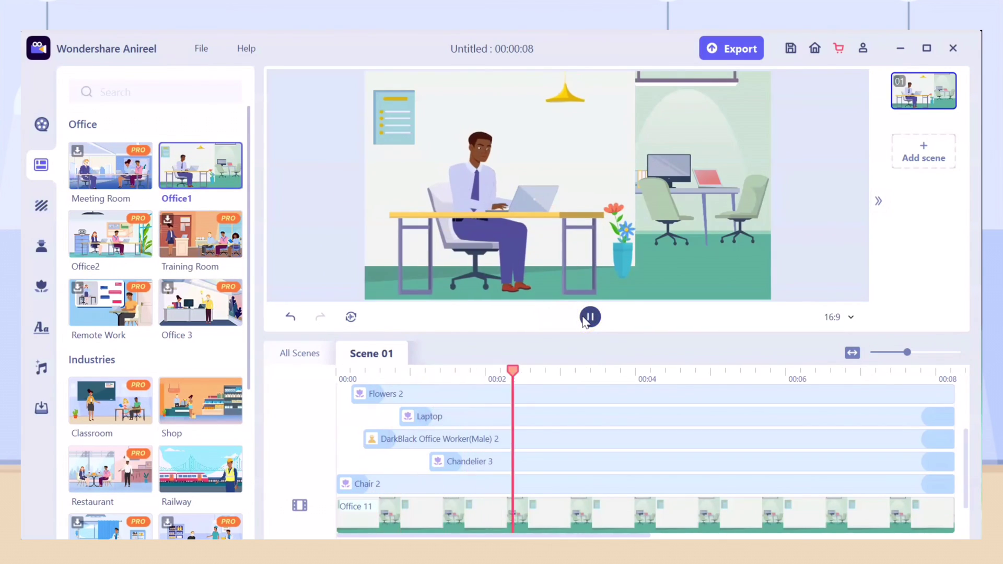
{"action": "left_click", "coordinate": [561, 217]}
{"action": "left_click", "coordinate": [636, 208]}
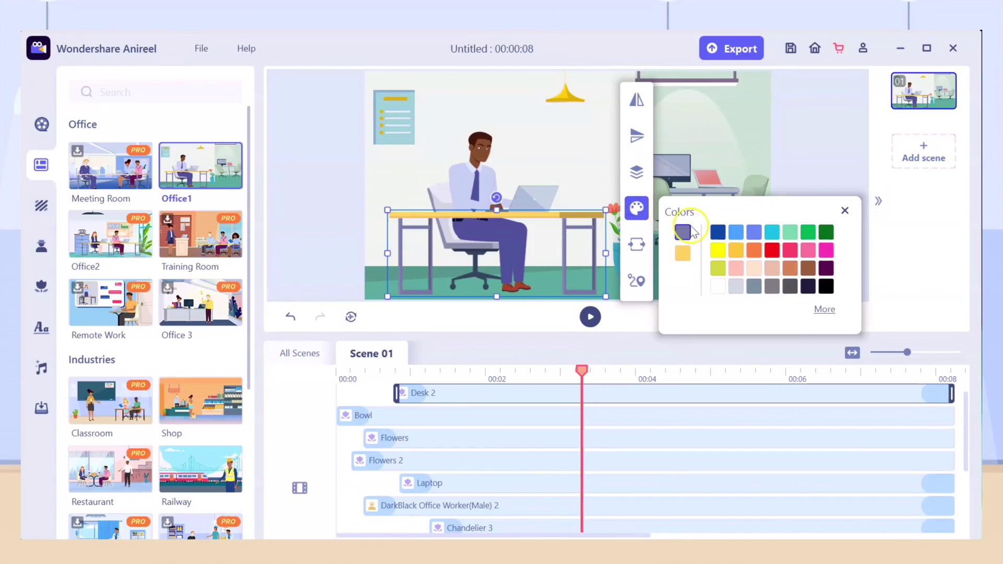
{"action": "left_click", "coordinate": [753, 267]}
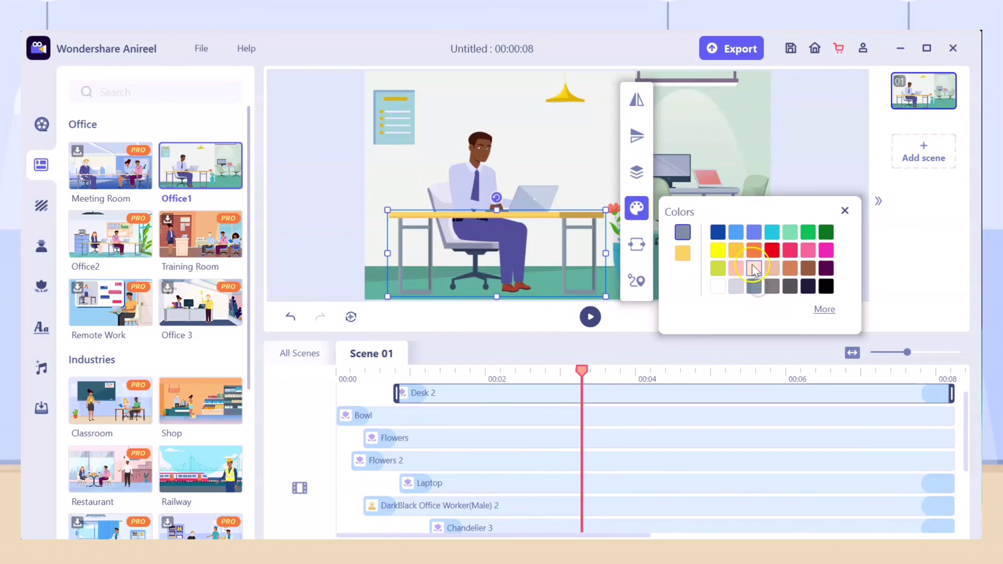
{"action": "left_click", "coordinate": [590, 316]}
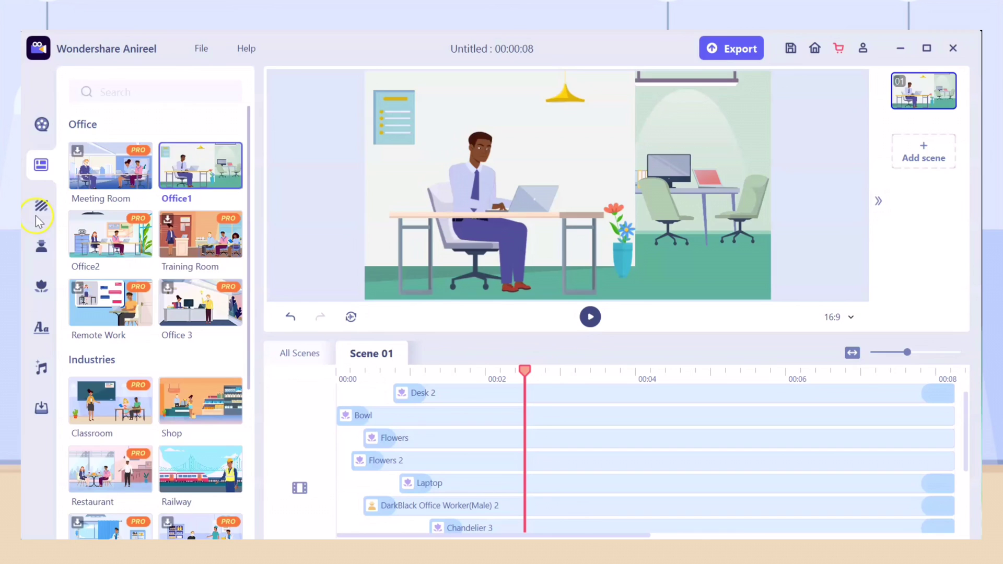
Place a title text beside the man at the desk in the office scene.
{"action": "left_click", "coordinate": [41, 246]}
{"action": "left_click", "coordinate": [41, 328]}
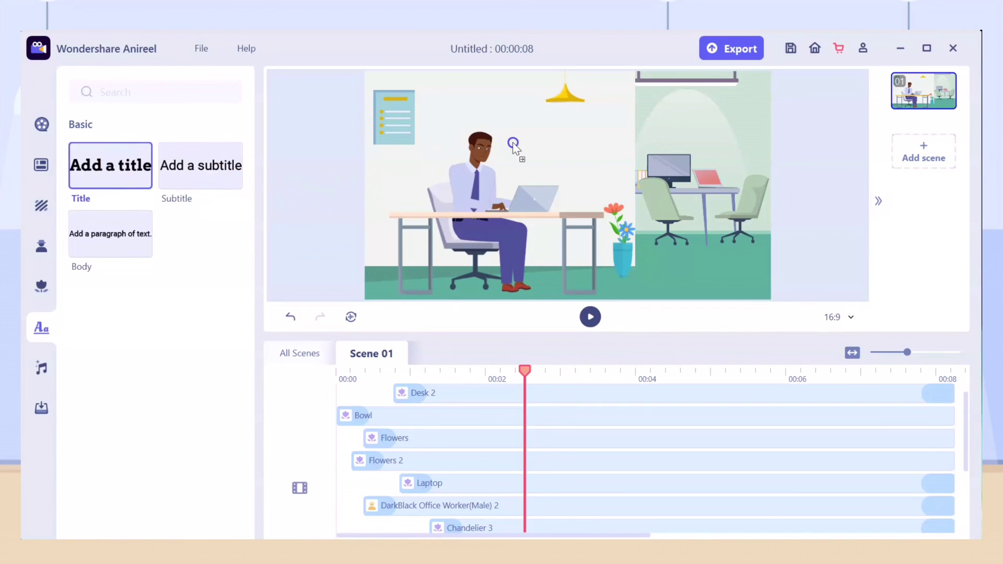
{"action": "left_click_drag", "start_coordinate": [515, 148], "coordinate": [515, 148]}
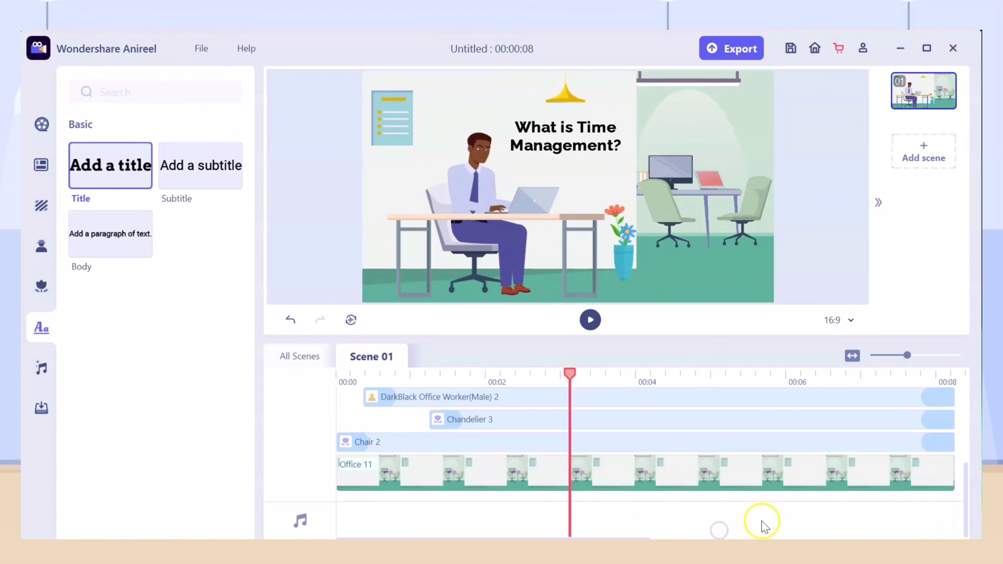
Trim the Office 11 background clip so the office scene lasts about 5 seconds.
{"action": "left_click", "coordinate": [632, 481]}
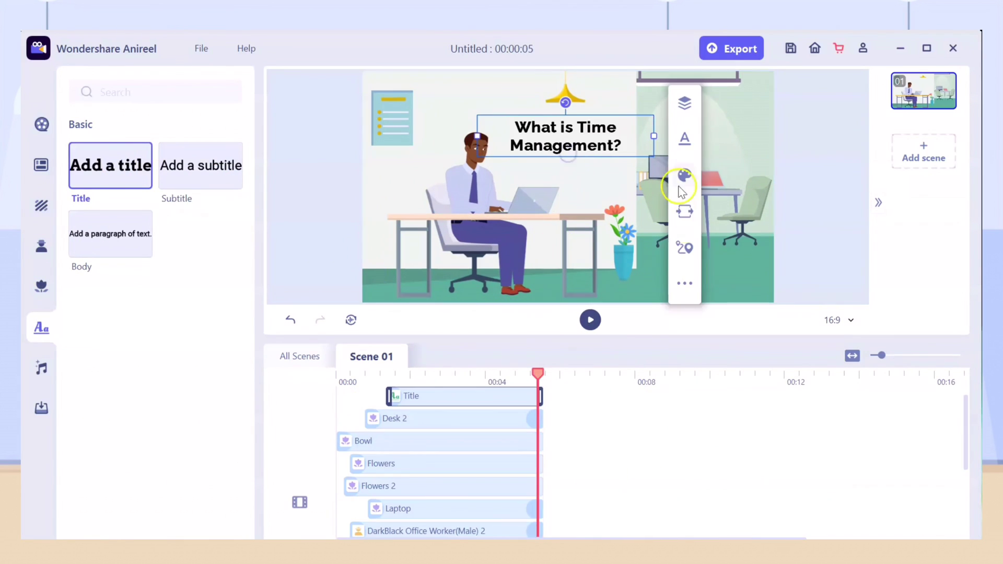
{"action": "left_click", "coordinate": [683, 209]}
{"action": "left_click", "coordinate": [802, 277]}
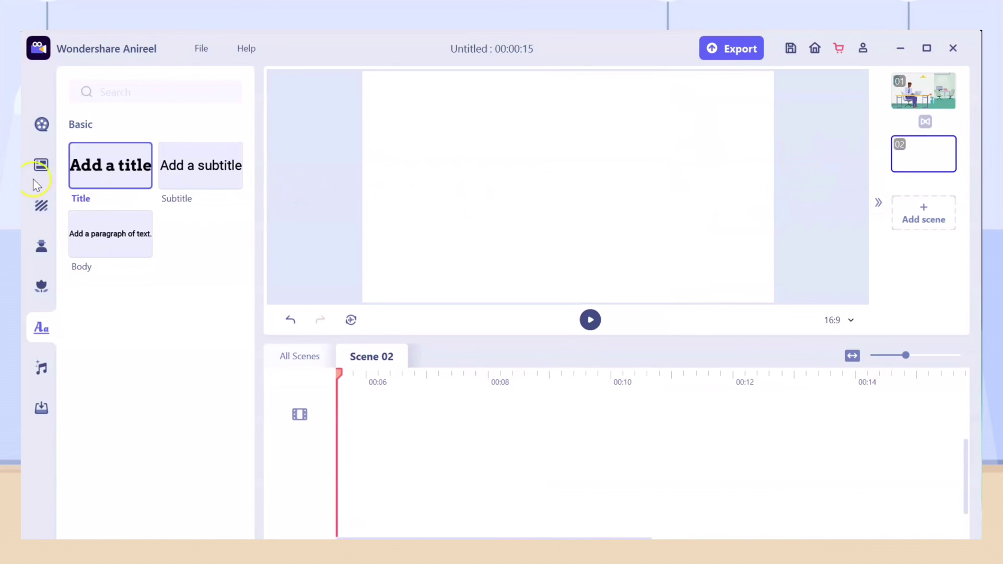
Fill the second scene with the Classroom template and preview it.
{"action": "left_click", "coordinate": [41, 165]}
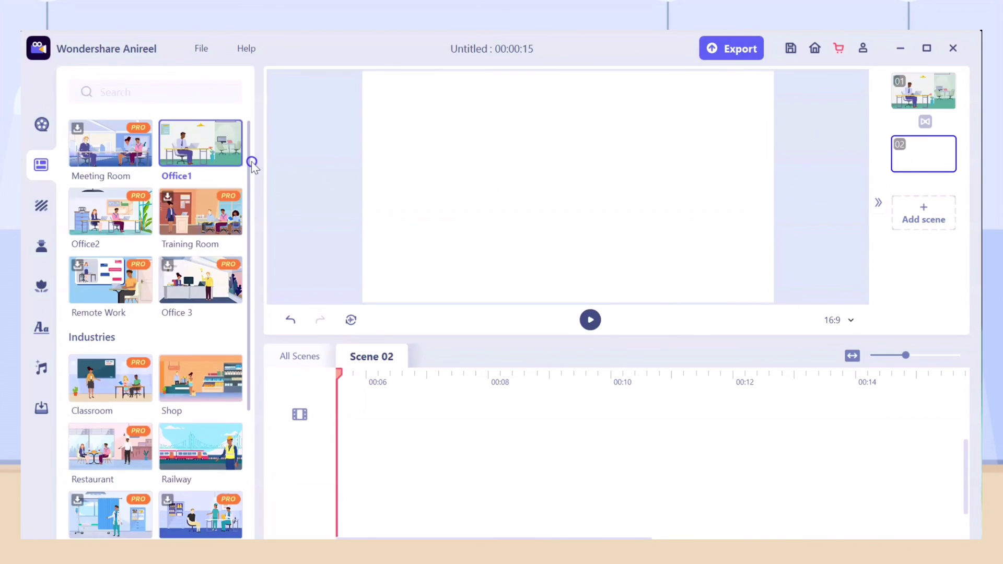
{"action": "left_click_drag", "start_coordinate": [252, 164], "coordinate": [260, 209]}
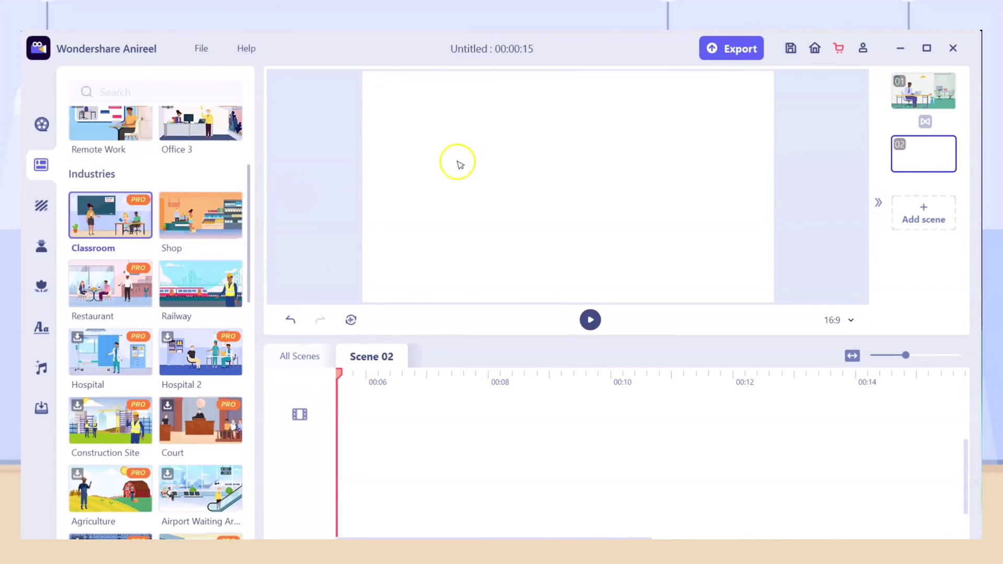
{"action": "left_click", "coordinate": [591, 320]}
{"action": "left_click", "coordinate": [590, 319]}
Place a title above the two students in the classroom scene and replace its text with "Thanks for watching!".
{"action": "left_click", "coordinate": [41, 328]}
{"action": "left_click_drag", "start_coordinate": [110, 165], "coordinate": [618, 149]}
{"action": "double_click", "coordinate": [618, 149]}
{"action": "key", "text": "BackSpace"}
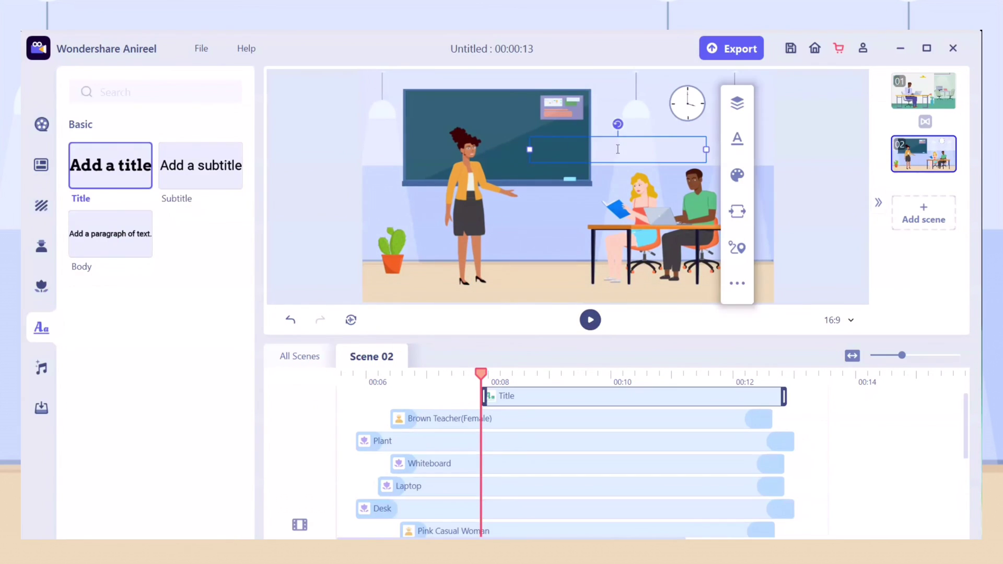
Set the title's font to Raleway-Bold, widen its box so the text fits on one line, and adjust its size.
{"action": "left_click", "coordinate": [737, 138]}
{"action": "left_click", "coordinate": [846, 166]}
{"action": "left_click_drag", "start_coordinate": [895, 212], "coordinate": [909, 410]}
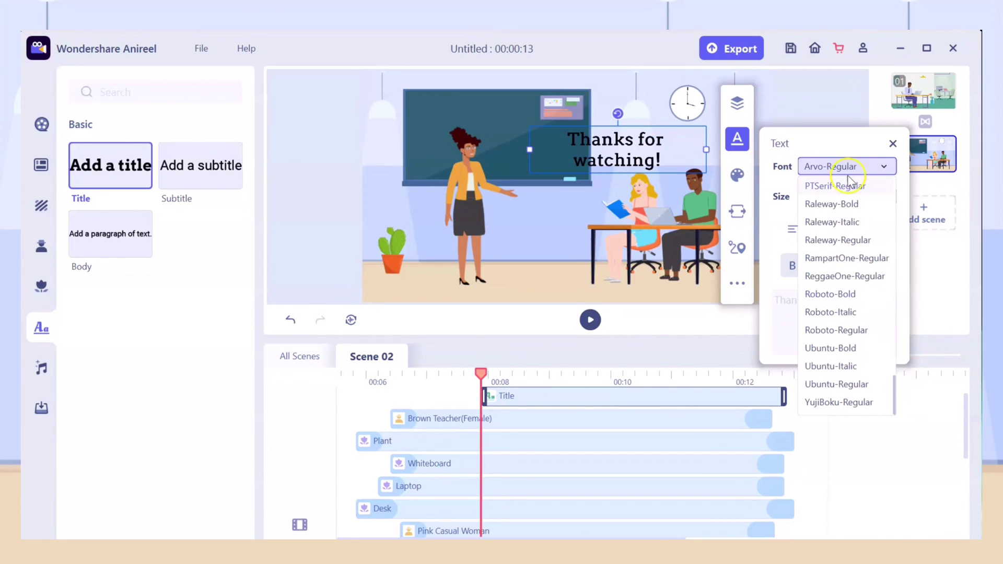
{"action": "left_click", "coordinate": [840, 204]}
{"action": "left_click_drag", "start_coordinate": [660, 163], "coordinate": [731, 152]}
{"action": "left_click", "coordinate": [782, 139]}
{"action": "left_click", "coordinate": [864, 197]}
{"action": "left_click", "coordinate": [878, 230]}
Preview the classroom scene from its start with the new title.
{"action": "left_click", "coordinate": [348, 376]}
{"action": "left_click", "coordinate": [590, 320]}
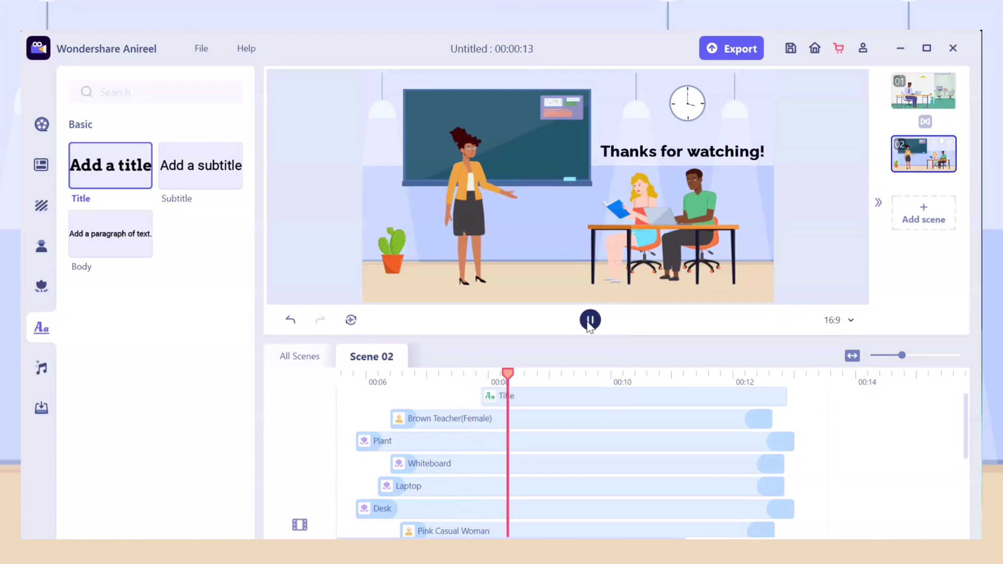
{"action": "left_click", "coordinate": [589, 320]}
Give the classroom title an entrance effect and an exit effect.
{"action": "left_click", "coordinate": [801, 211]}
{"action": "left_click", "coordinate": [917, 246]}
{"action": "left_click", "coordinate": [891, 319]}
{"action": "left_click", "coordinate": [917, 278]}
{"action": "left_click", "coordinate": [890, 352]}
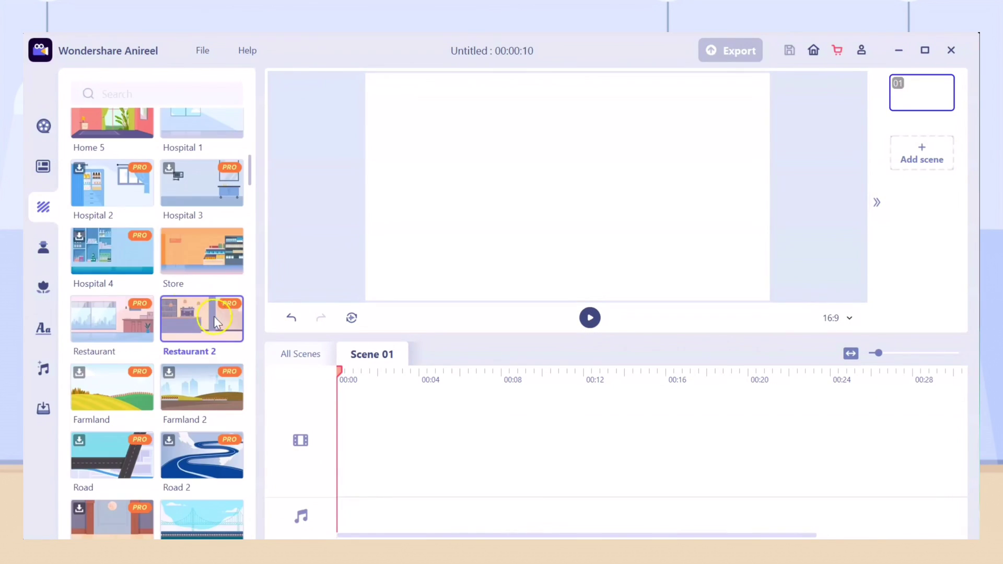
Add the Restaurant 2 background to a new project and place the fair-skinned male chef in front of the shelves and counter.
{"action": "left_click", "coordinate": [211, 314]}
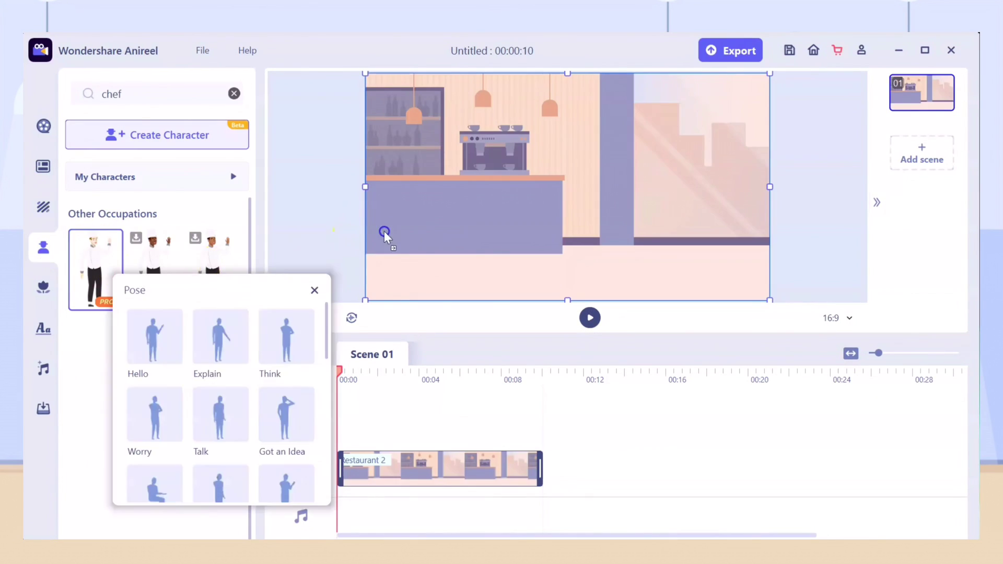
{"action": "left_click_drag", "start_coordinate": [385, 232], "coordinate": [425, 191]}
{"action": "left_click_drag", "start_coordinate": [465, 266], "coordinate": [449, 247]}
Change the chef's pose to Walk.
{"action": "left_click", "coordinate": [501, 139]}
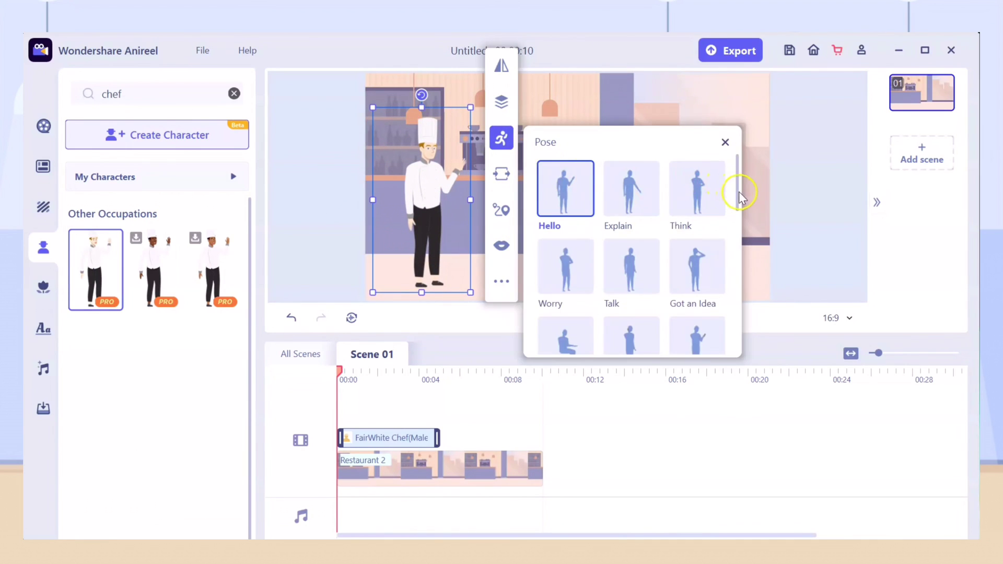
{"action": "left_click_drag", "start_coordinate": [741, 197], "coordinate": [709, 249]}
{"action": "left_click", "coordinate": [560, 295]}
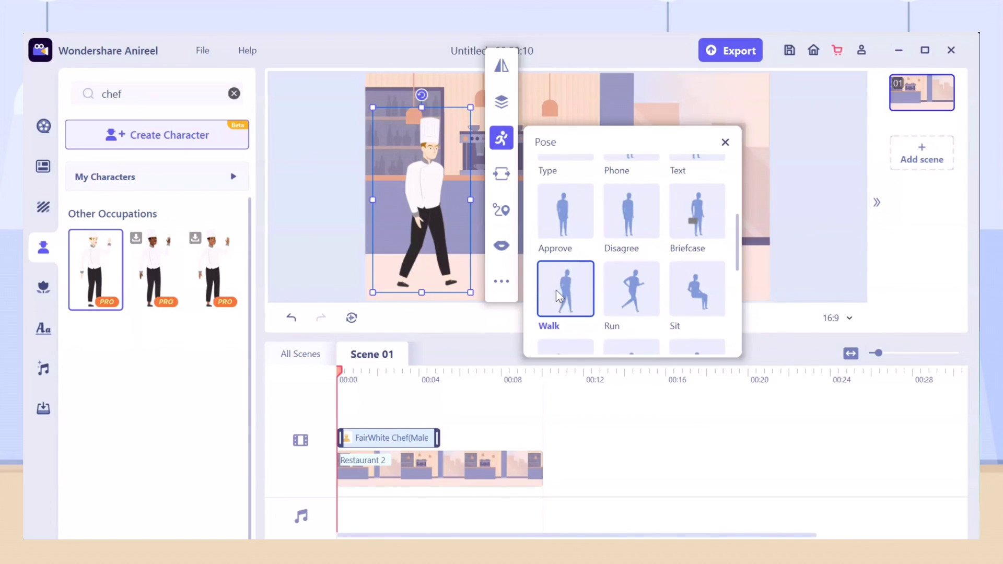
Give the chef a straight horizontal motion path ending in front of the restaurant window, and preview the walk.
{"action": "left_click", "coordinate": [501, 173]}
{"action": "left_click", "coordinate": [501, 209]}
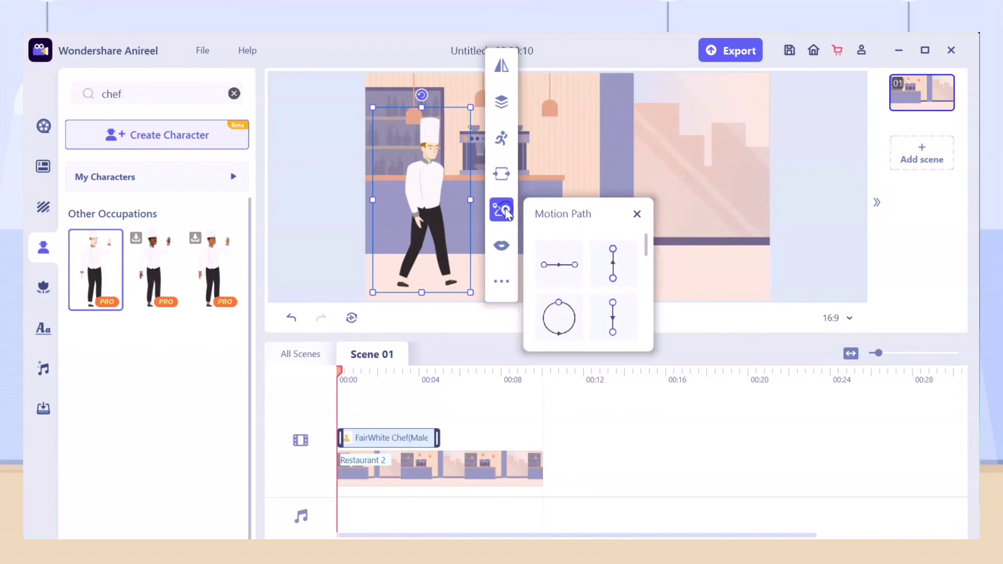
{"action": "left_click", "coordinate": [553, 264]}
{"action": "left_click_drag", "start_coordinate": [646, 200], "coordinate": [707, 204]}
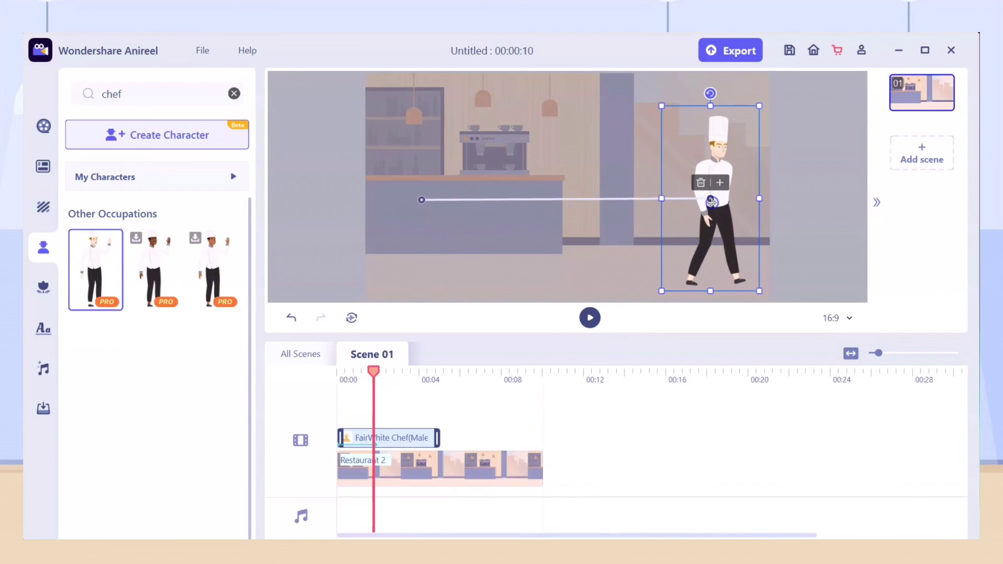
{"action": "left_click", "coordinate": [590, 318]}
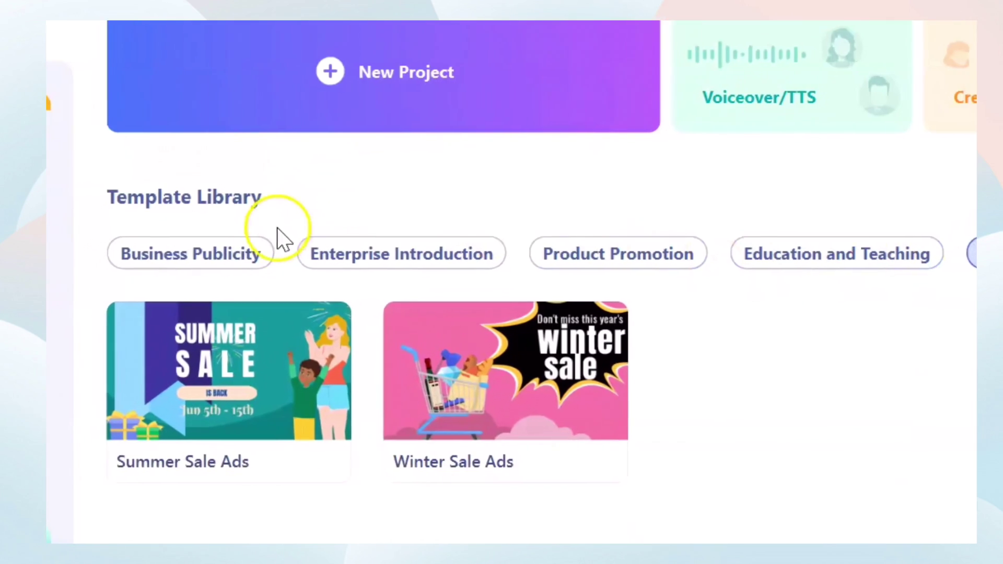
Browse the template library's Business Publicity, Enterprise Introduction, Product Promotion, and Education and Teaching categories, and look through the Business Publicity templates.
{"action": "left_click", "coordinate": [250, 253]}
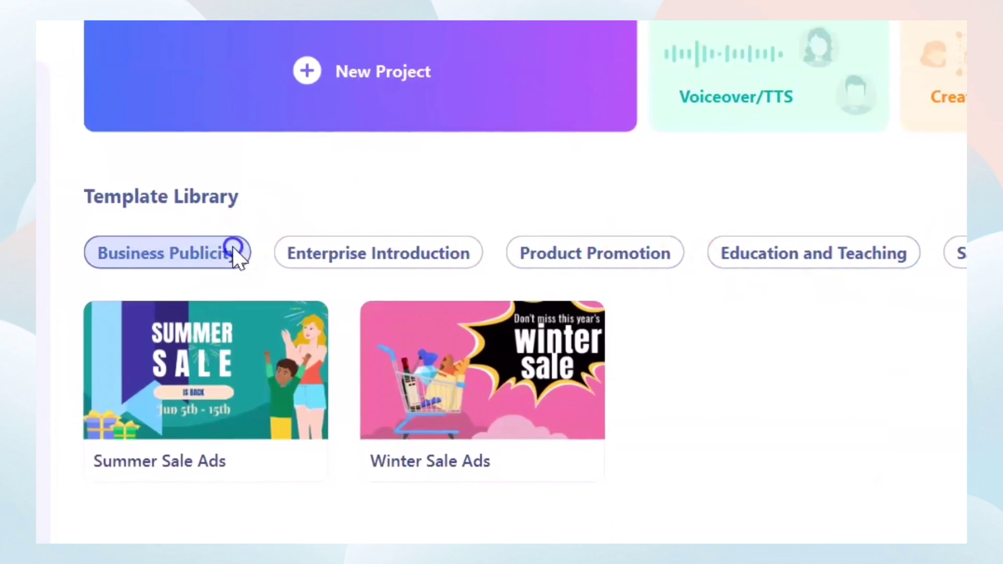
{"action": "left_click", "coordinate": [404, 250]}
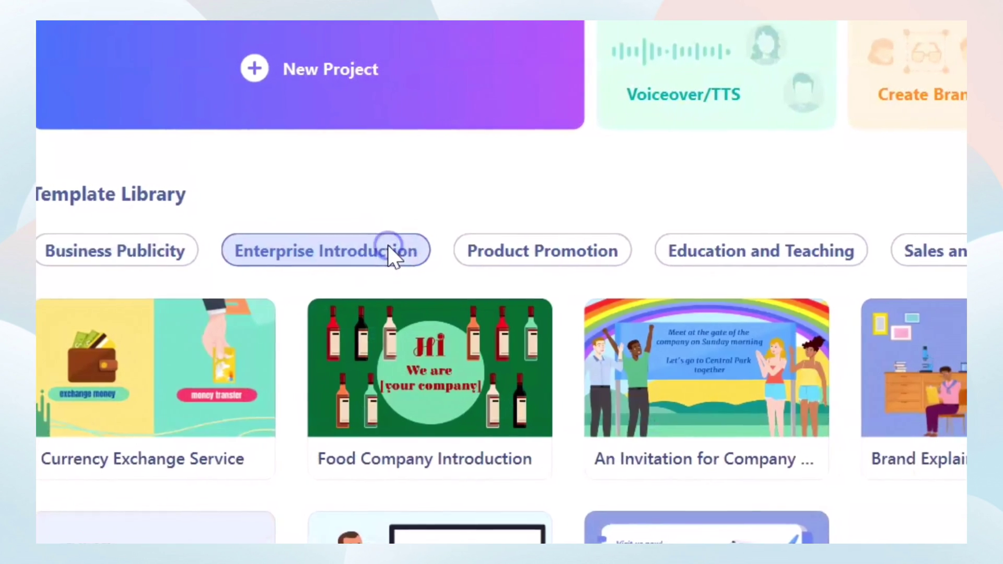
{"action": "left_click", "coordinate": [552, 249]}
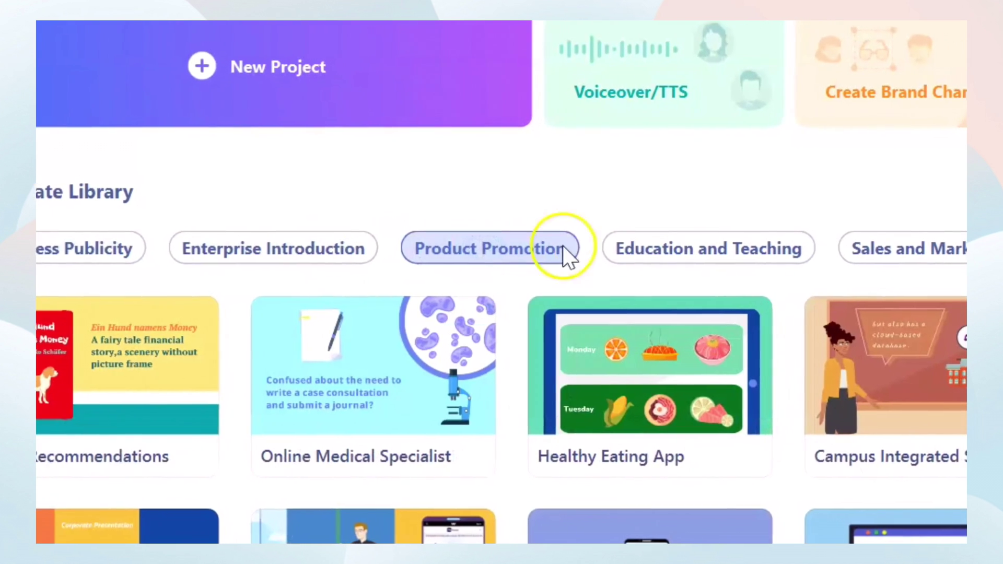
{"action": "left_click", "coordinate": [667, 250]}
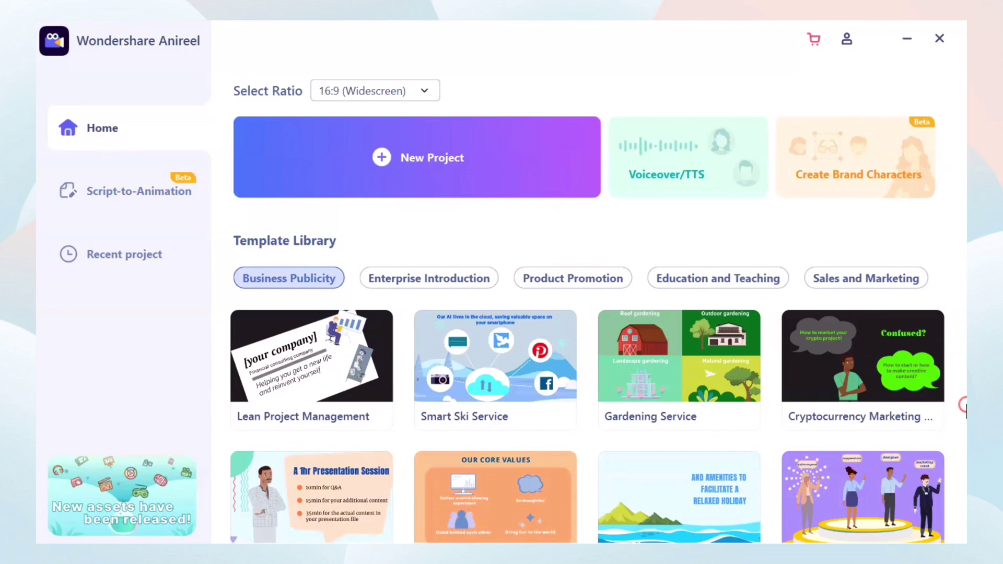
{"action": "scroll", "coordinate": [598, 416], "scroll_direction": "down", "scroll_amount": 10}
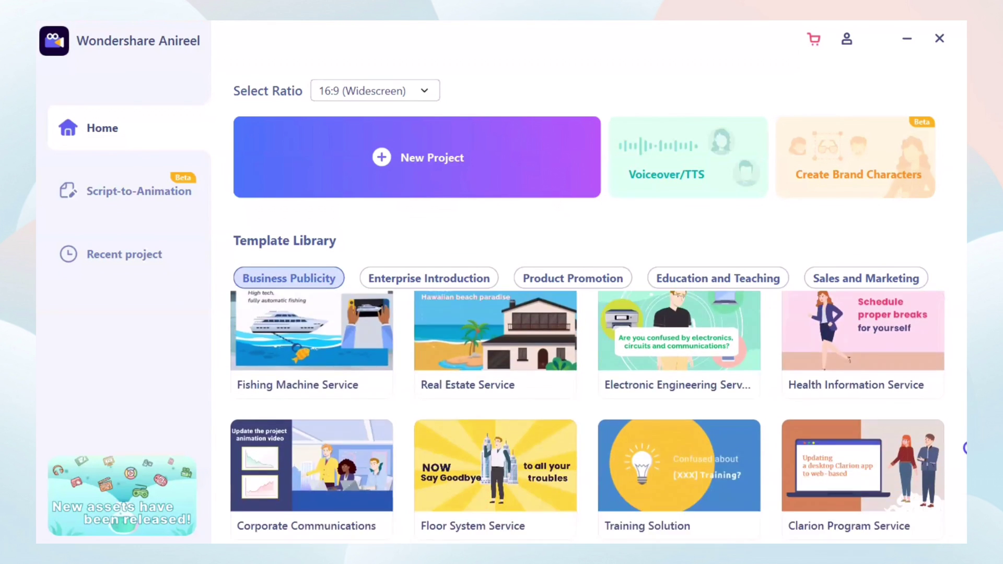
{"action": "scroll", "coordinate": [965, 496], "scroll_direction": "down", "scroll_amount": 2}
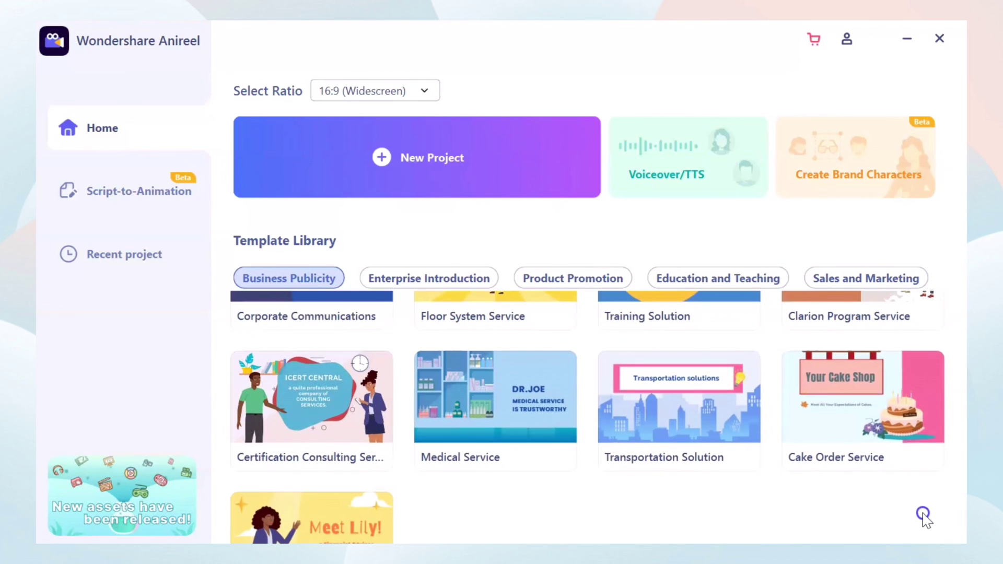
Preview the Insurance Introduction template from the Business Publicity category, and close the preview.
{"action": "left_click", "coordinate": [360, 525]}
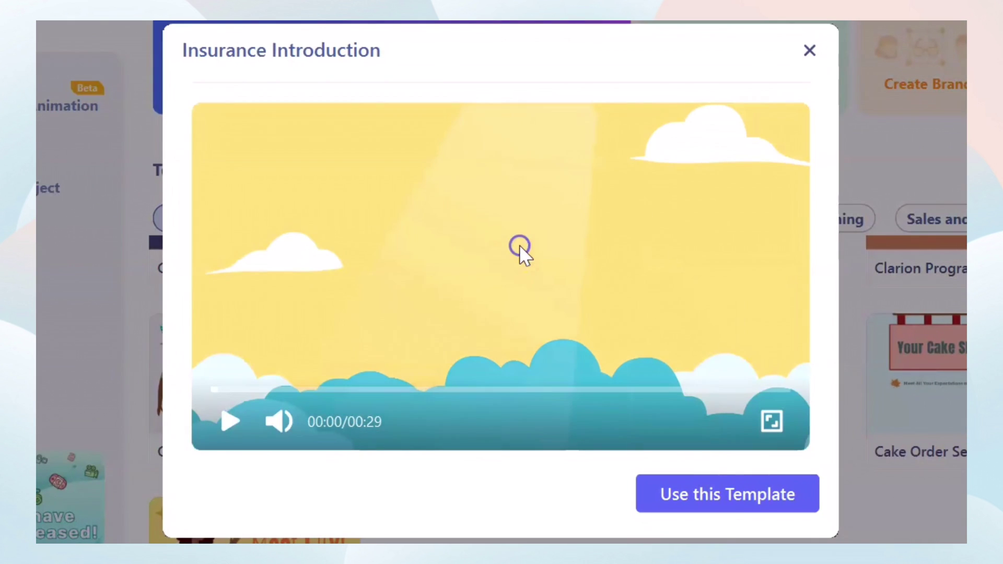
{"action": "left_click", "coordinate": [519, 245]}
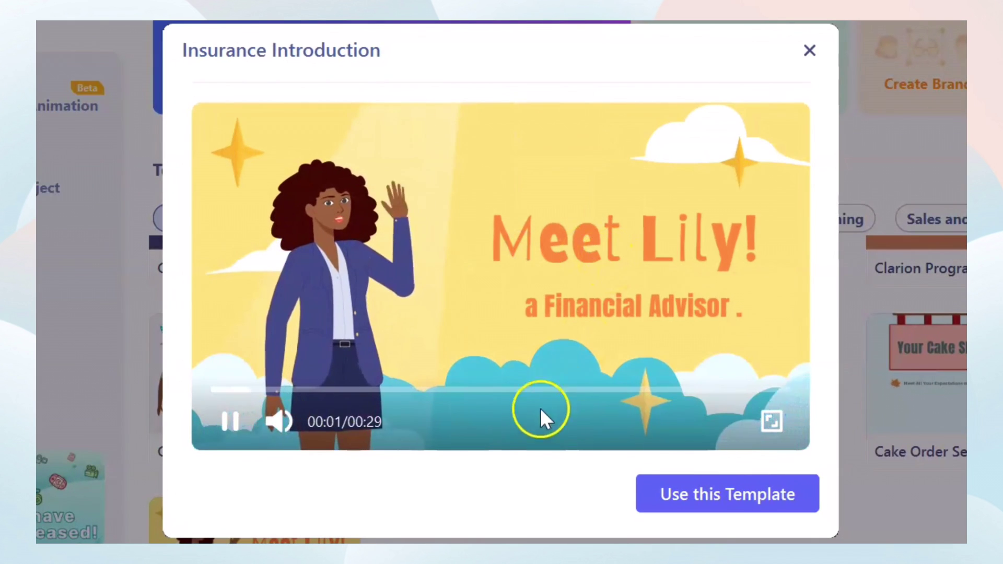
{"action": "left_click", "coordinate": [809, 50]}
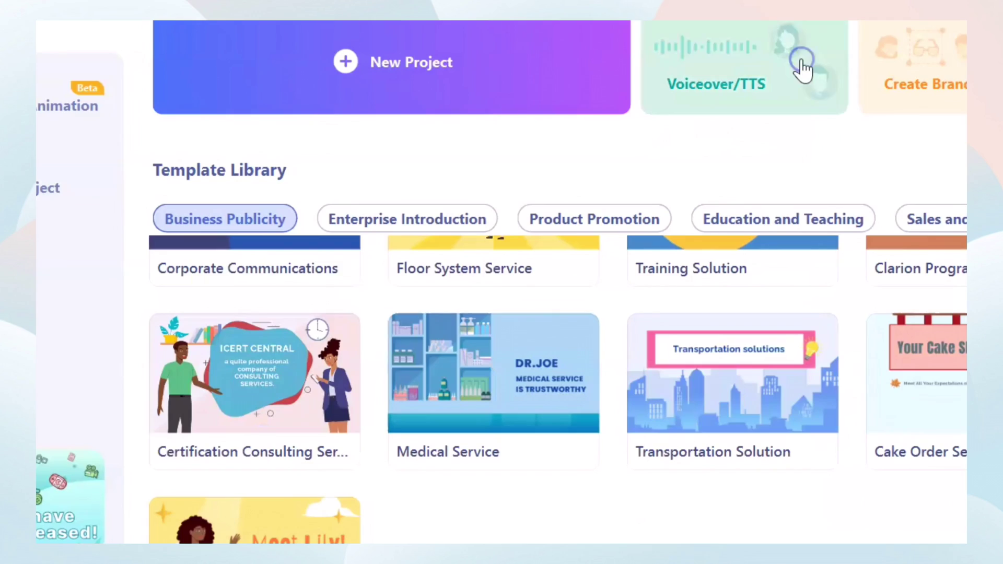